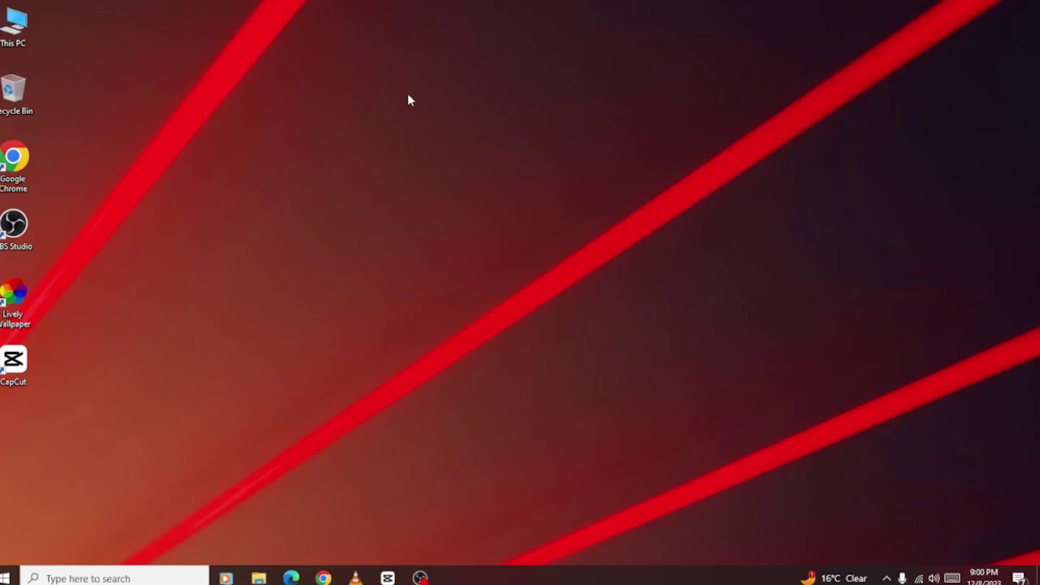
Step: Open CapCut from the desktop, maximize its window and create a new project
right_click(408, 95)
left_click(453, 132)
double_click(2, 358)
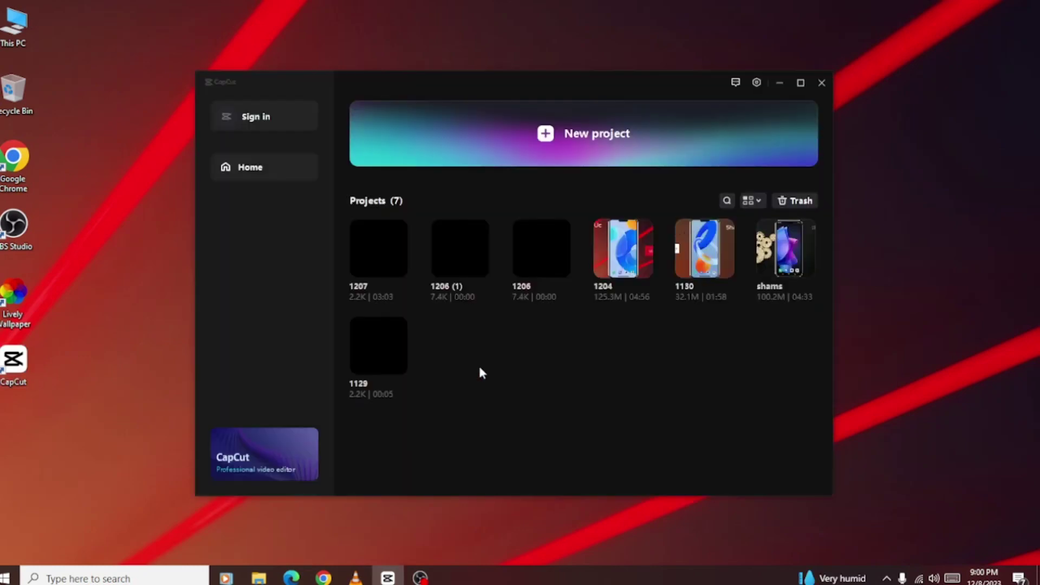
left_click(801, 83)
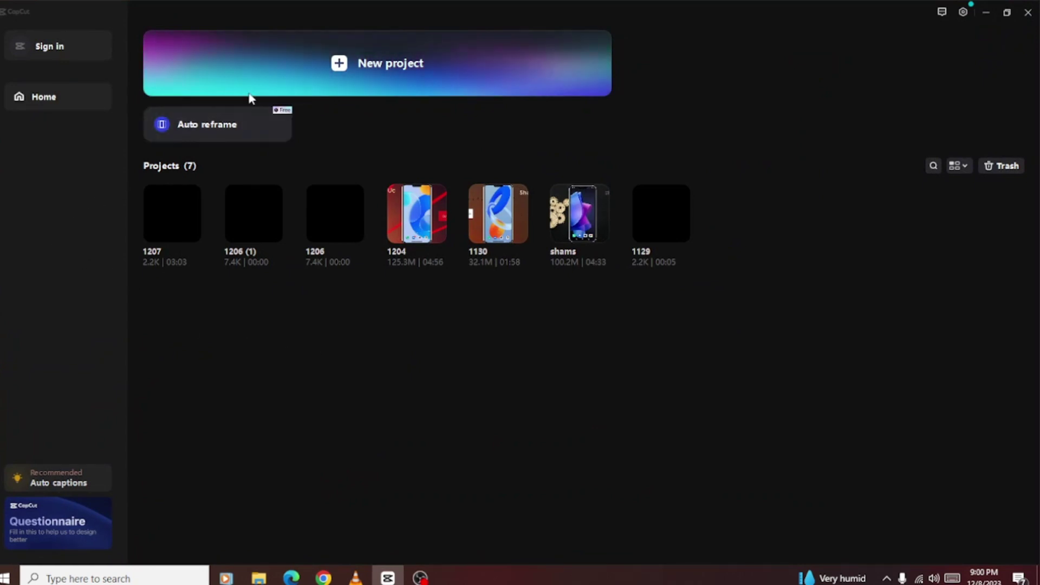
left_click(344, 68)
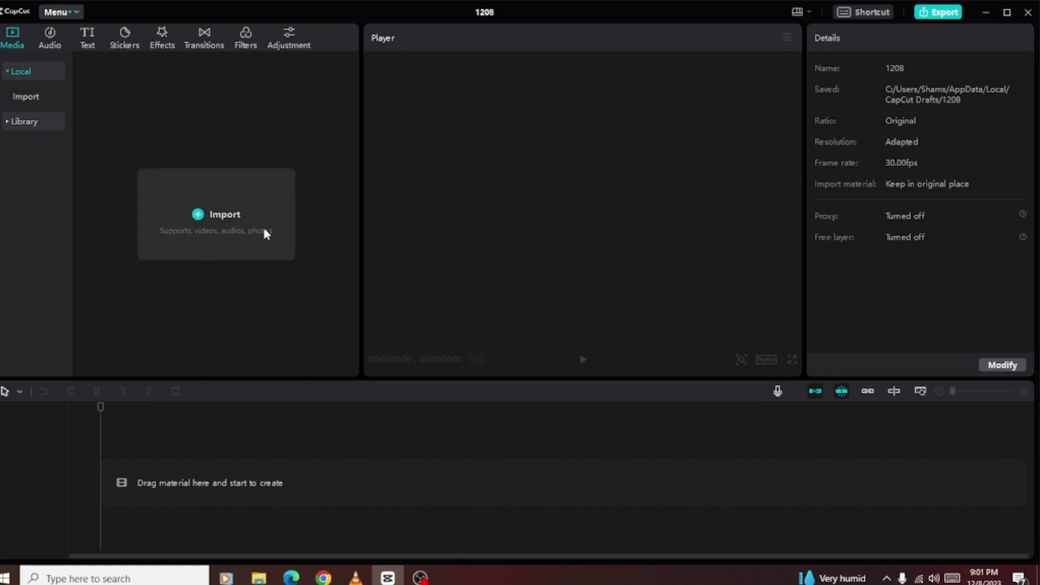
left_click(242, 235)
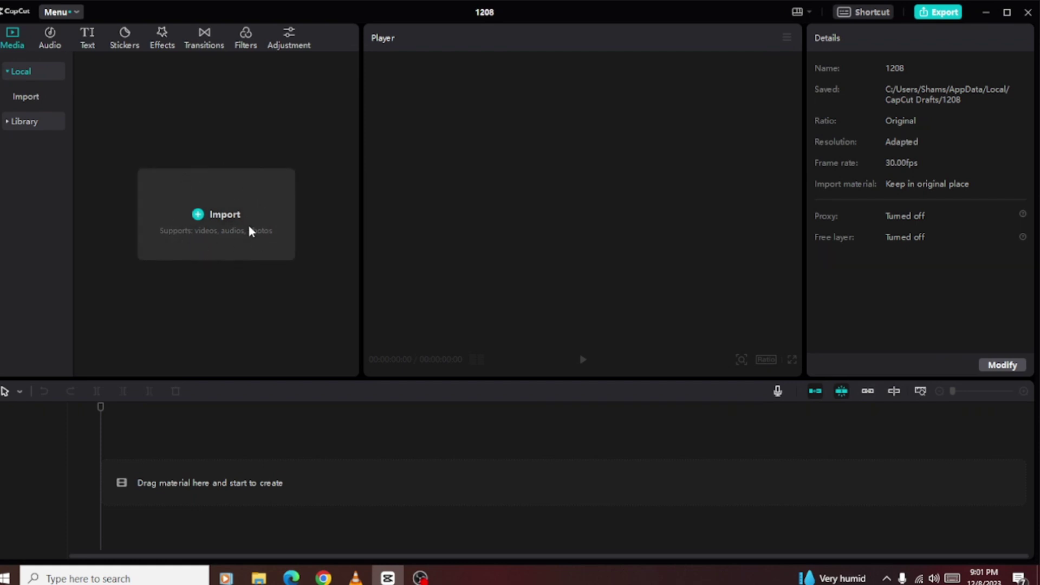
left_click(214, 211)
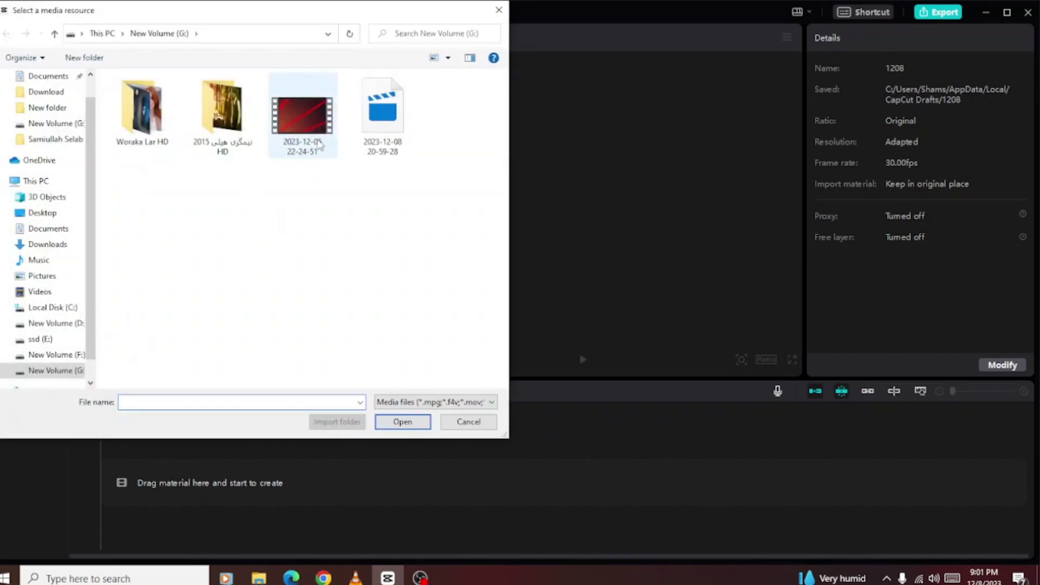
left_click(320, 145)
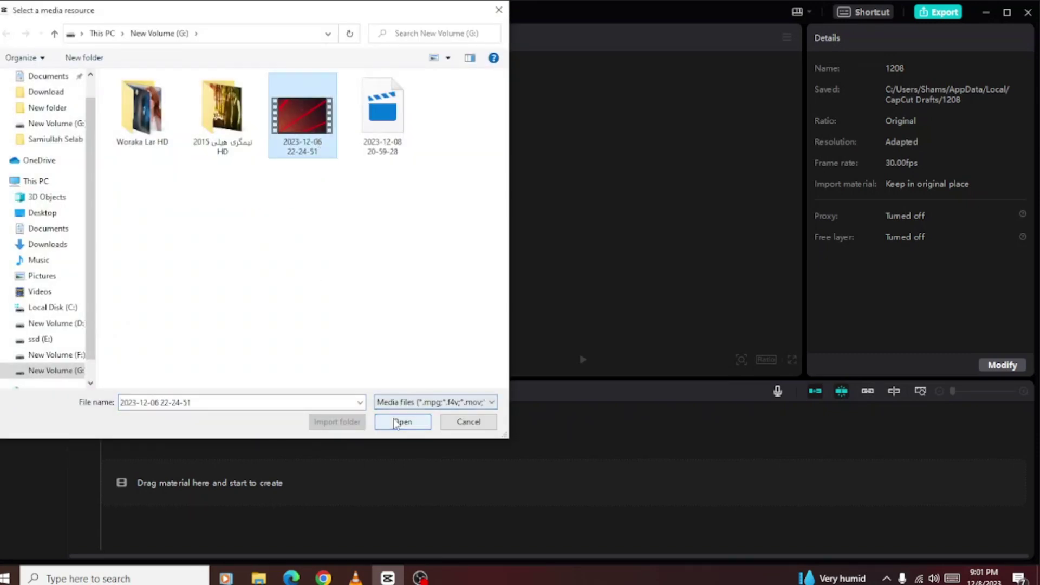
left_click(403, 422)
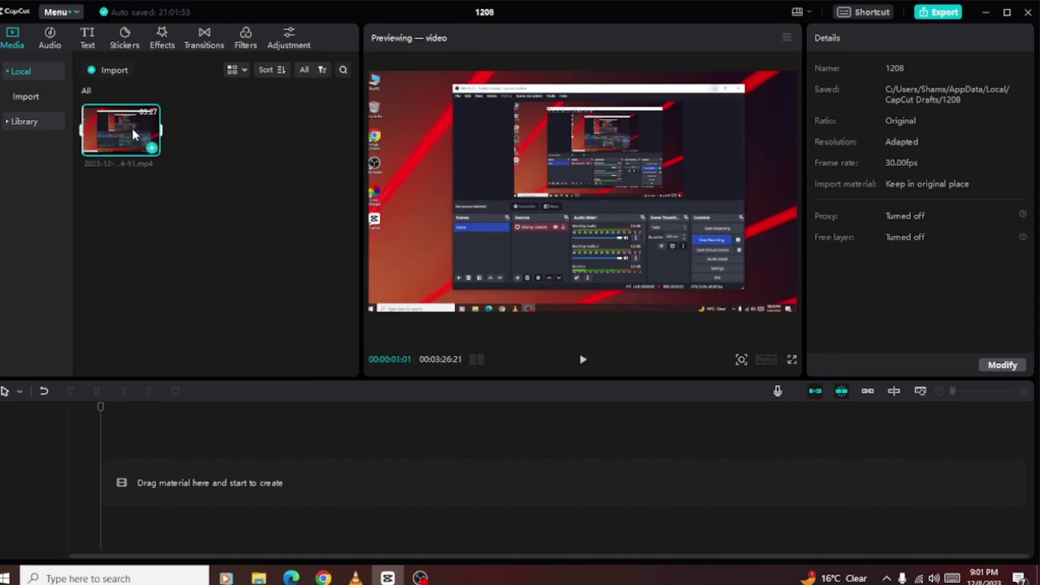
Step: Place the imported video at the start of the timeline and set the project's aspect ratio to 16:9
left_click_drag(132, 127, 106, 490)
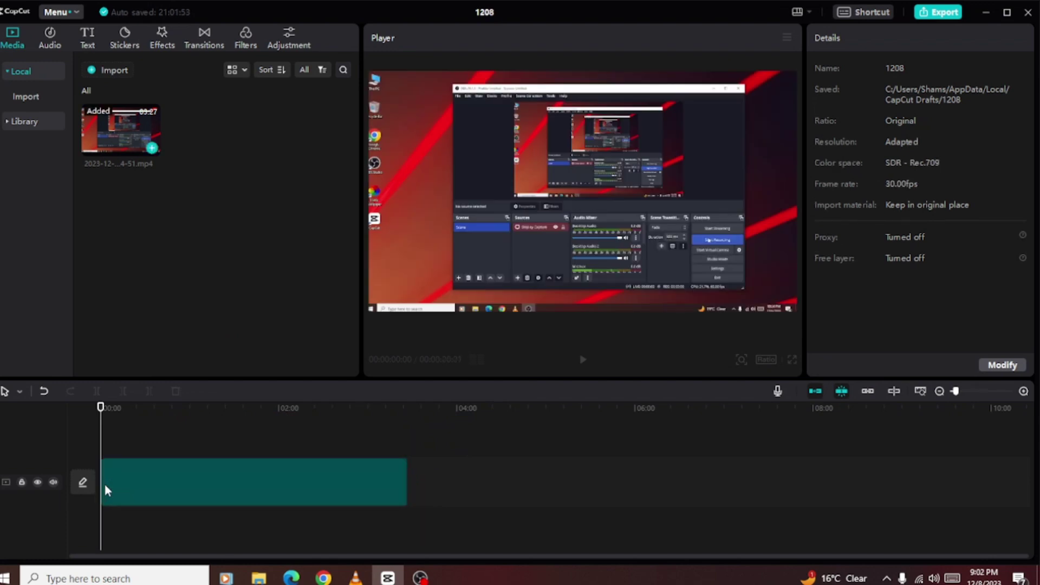
left_click(347, 471)
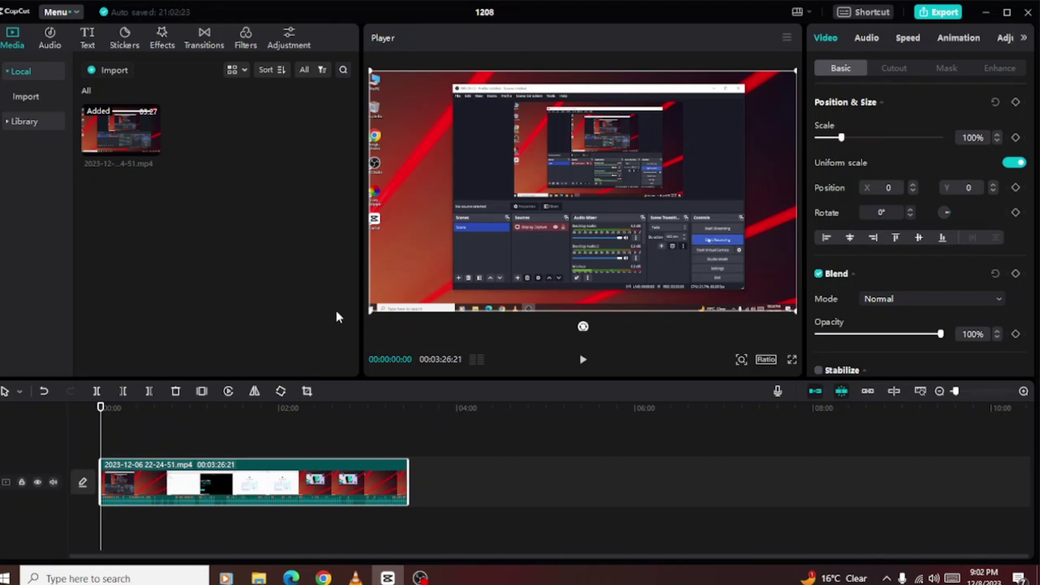
left_click(767, 361)
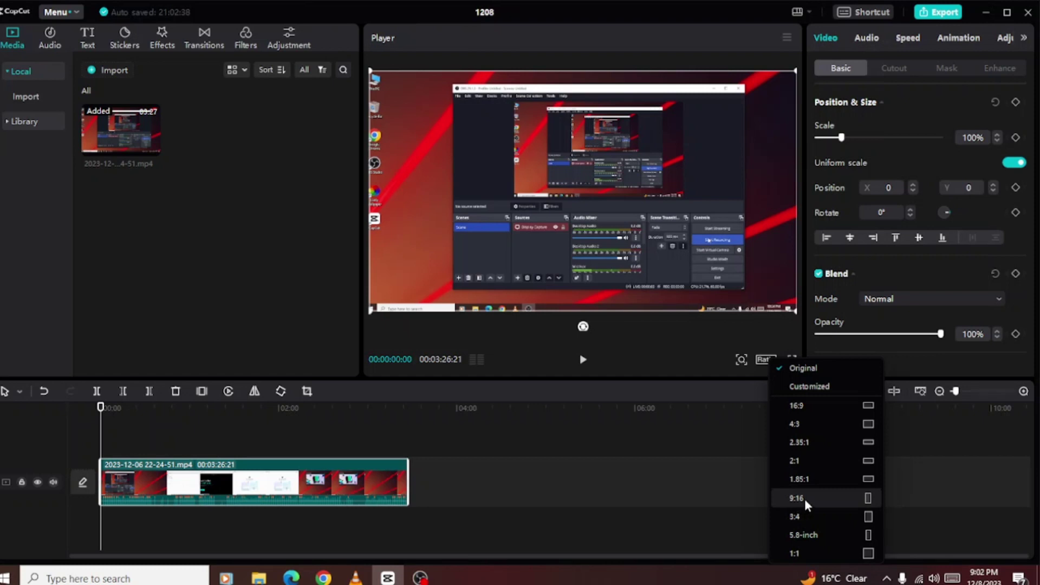
left_click(798, 405)
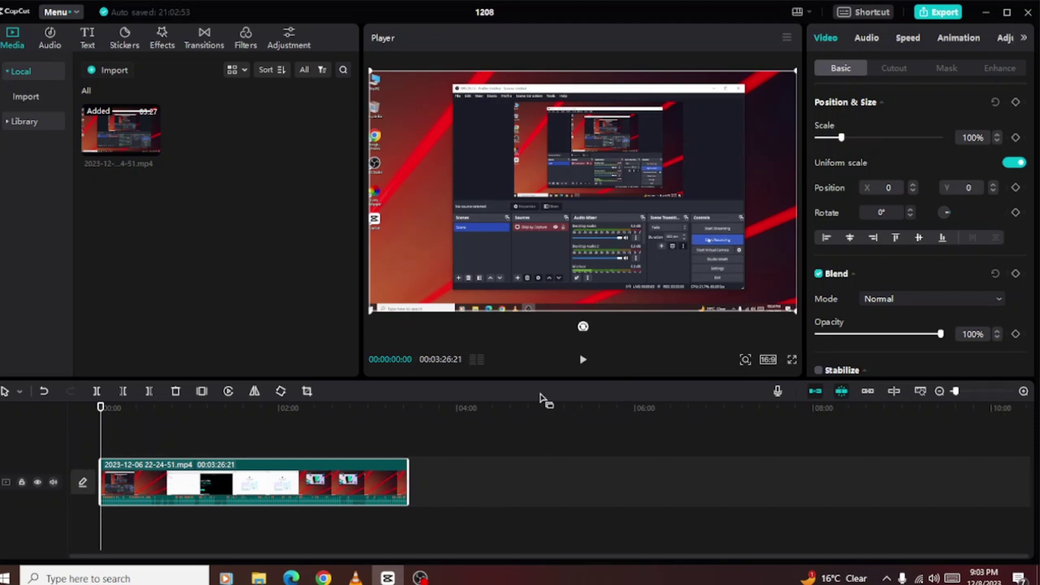
Step: Check the list of timeline keyboard shortcuts and split the video clip at 00:00:17:22
left_click_drag(100, 409, 127, 413)
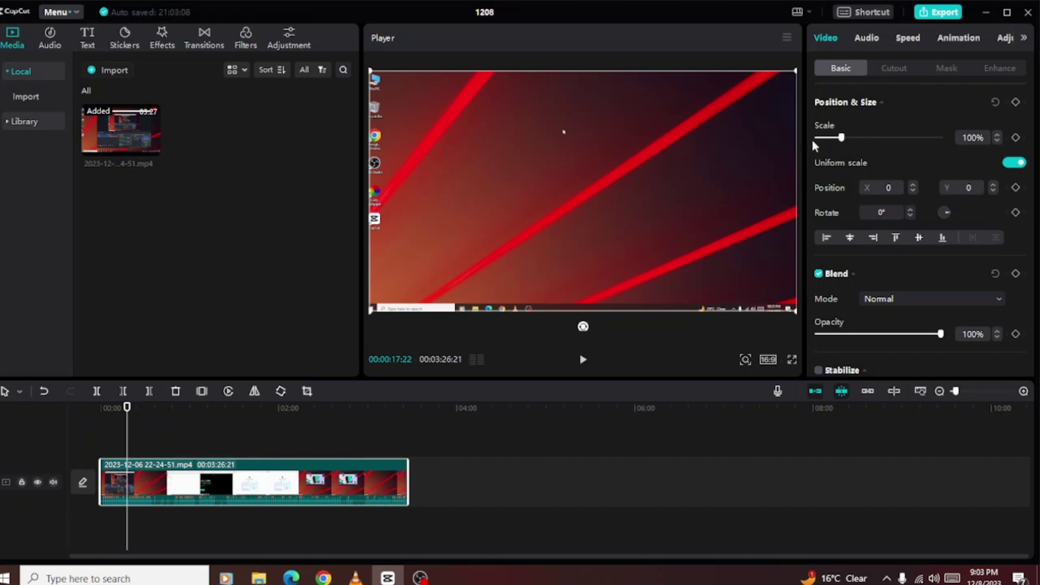
left_click(866, 11)
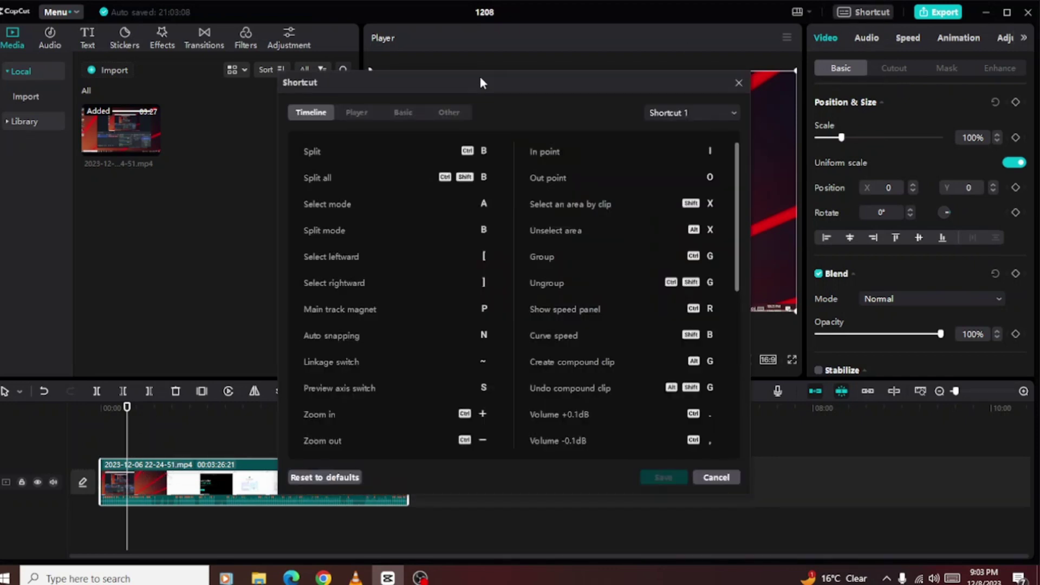
left_click_drag(480, 78, 369, 82)
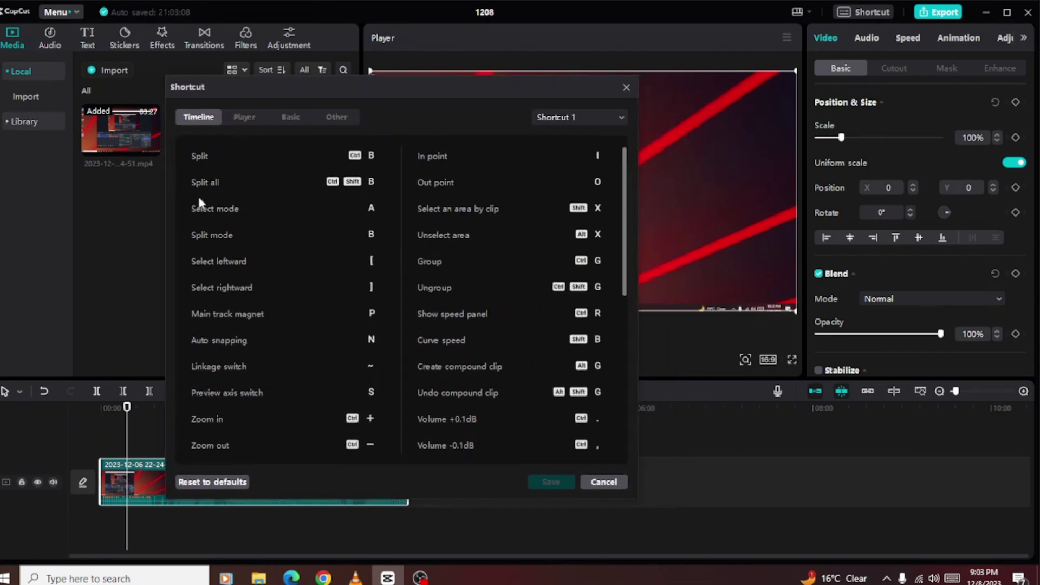
left_click(627, 89)
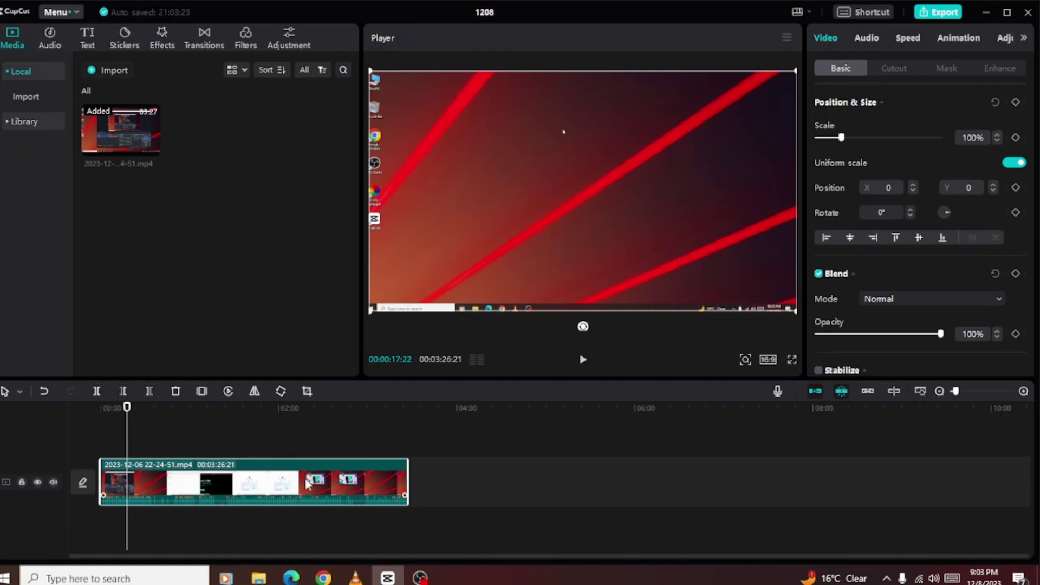
left_click(96, 391)
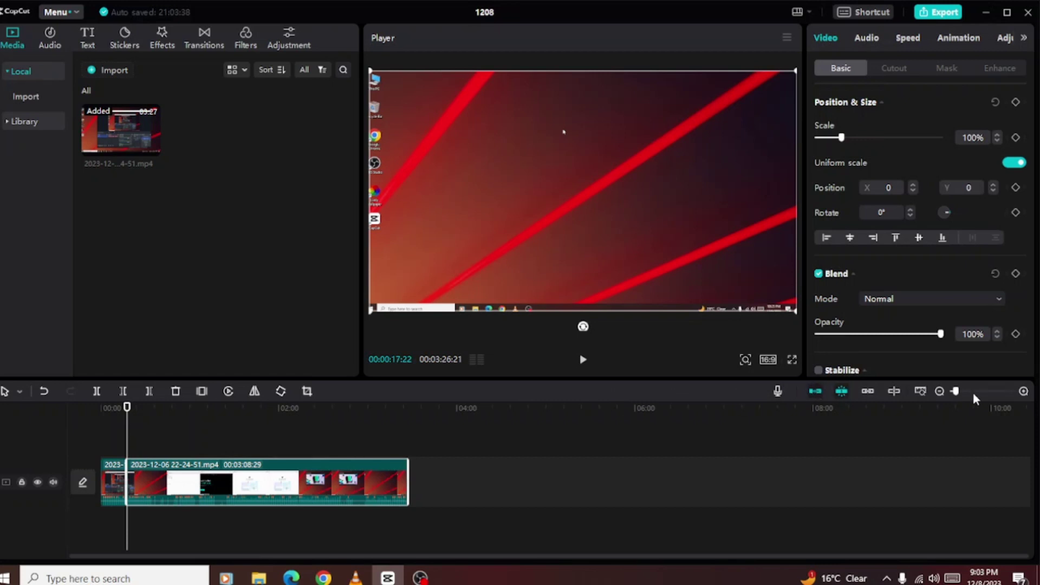
Step: Split the second clip at 00:00:26:29 and delete the short middle segment before the cut
left_click_drag(961, 393, 962, 395)
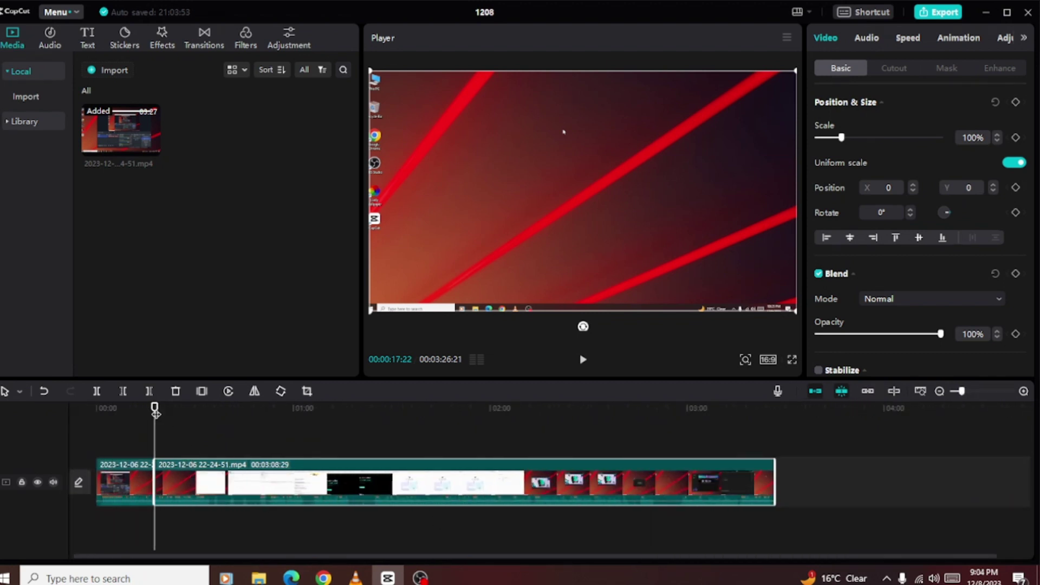
left_click_drag(155, 413, 185, 415)
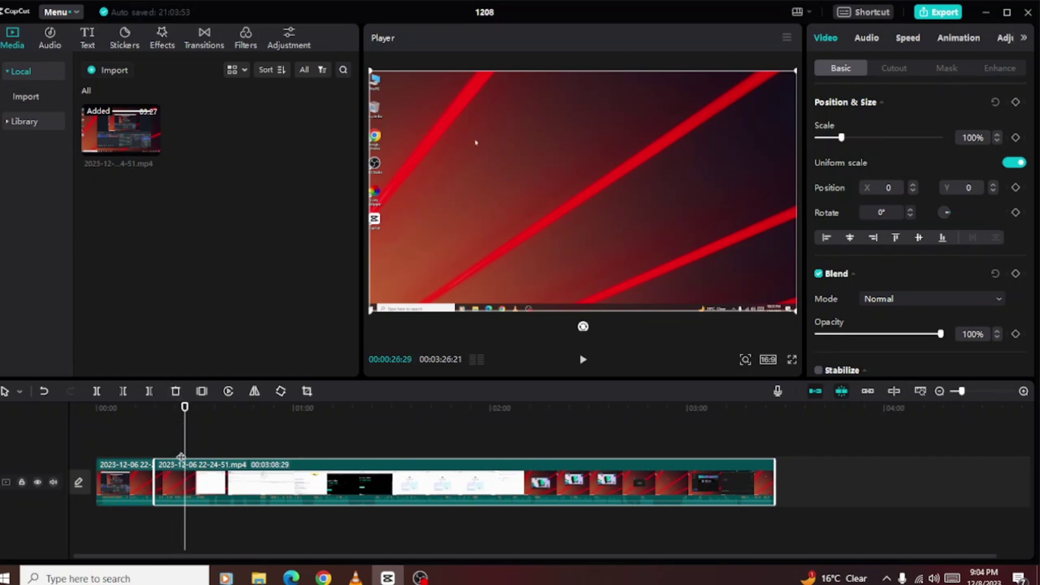
left_click(102, 392)
left_click(165, 479)
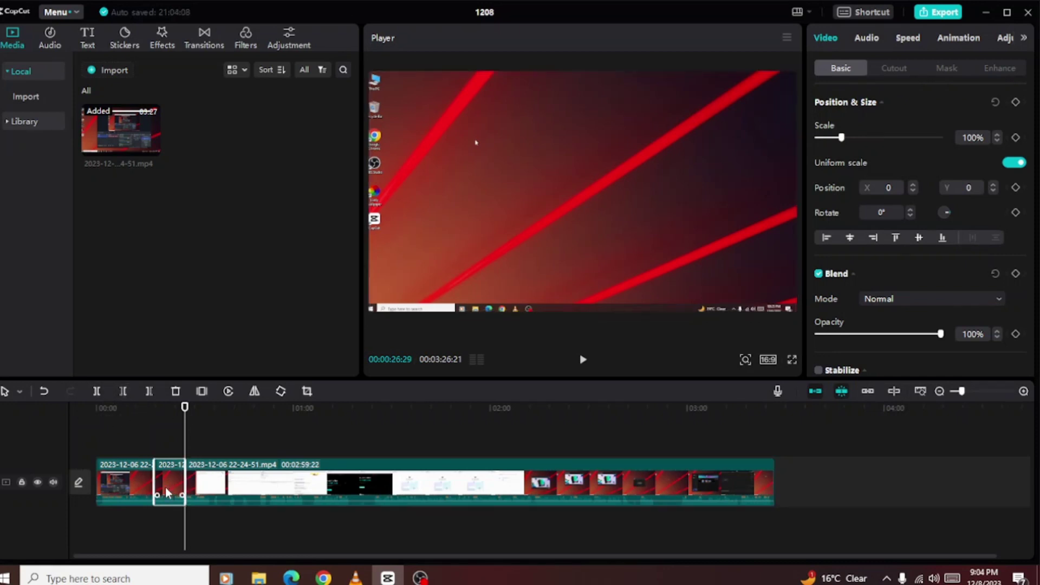
mouse_move(164, 492)
left_mouse_down()
mouse_move(164, 439)
mouse_move(158, 462)
mouse_move(160, 477)
mouse_move(181, 433)
mouse_move(177, 479)
left_mouse_up()
right_click(177, 483)
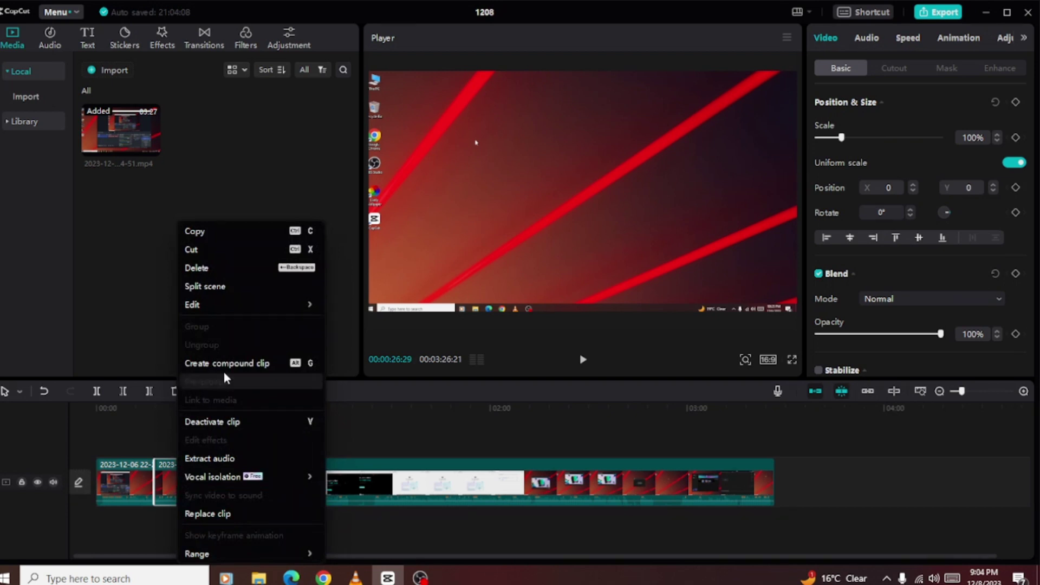
left_click(210, 269)
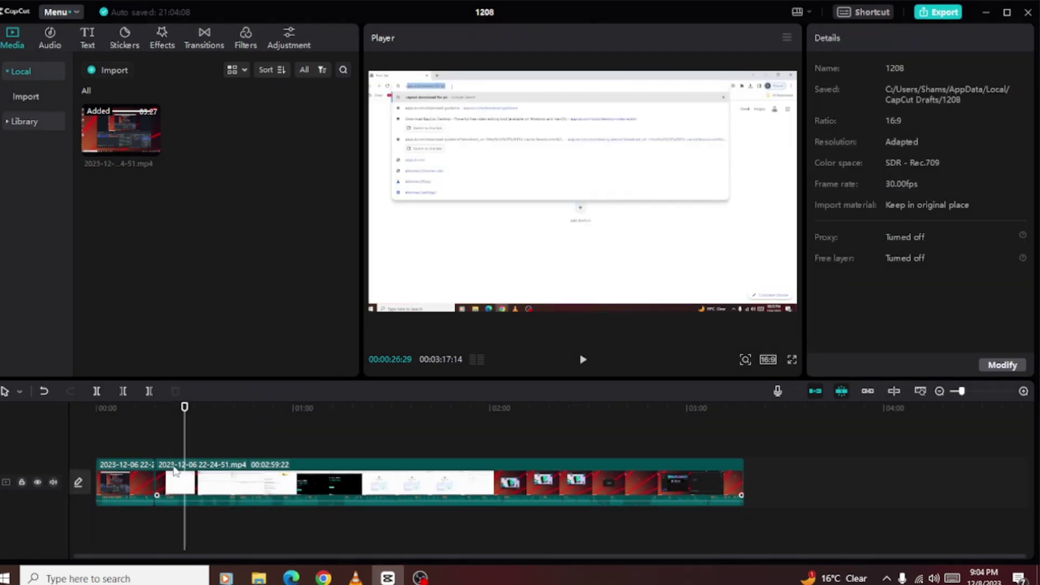
Step: Import the image pexels-codioful-(formerly-gradienta)-7135082 from Downloads and place it on a track above the video at 00:00:00:00
left_click(247, 483)
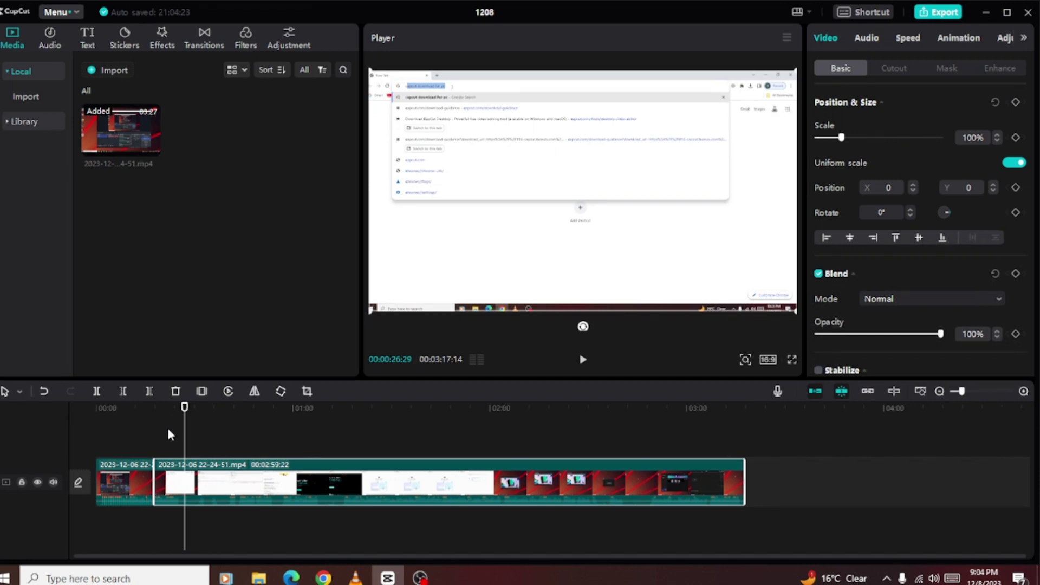
left_click(182, 409)
left_click(97, 422)
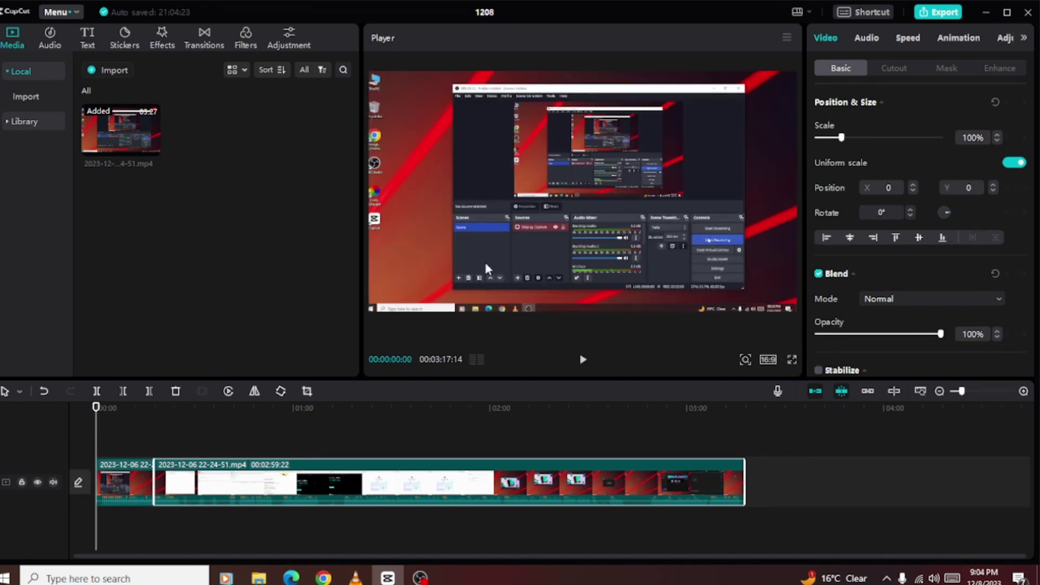
left_click(95, 69)
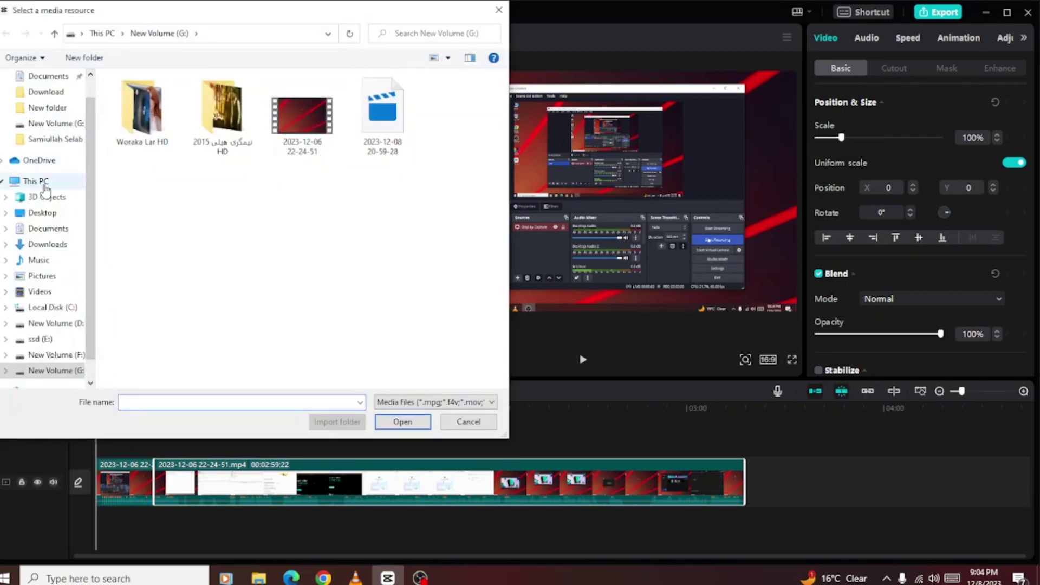
left_click(47, 245)
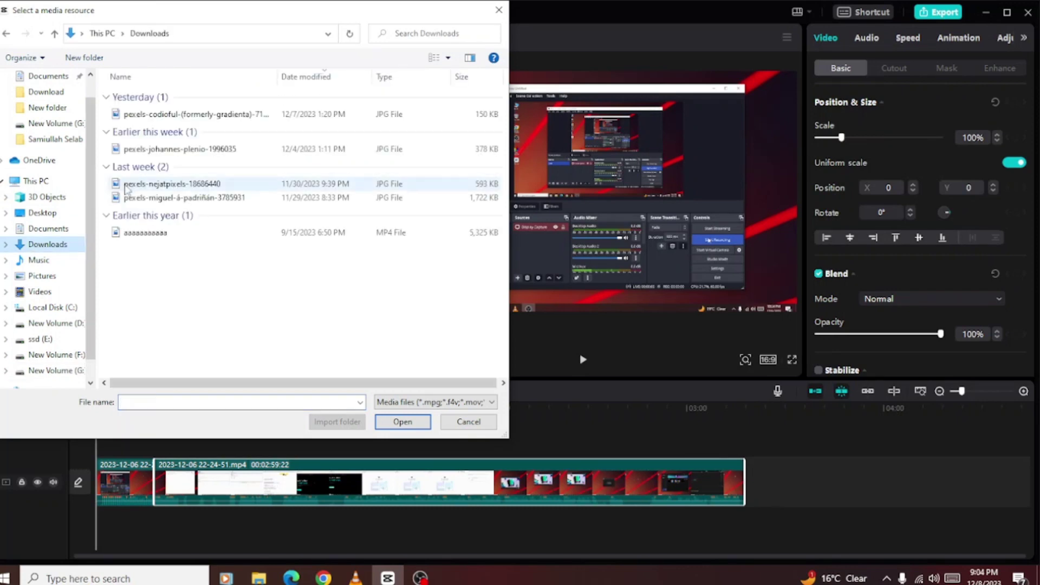
left_click(142, 116)
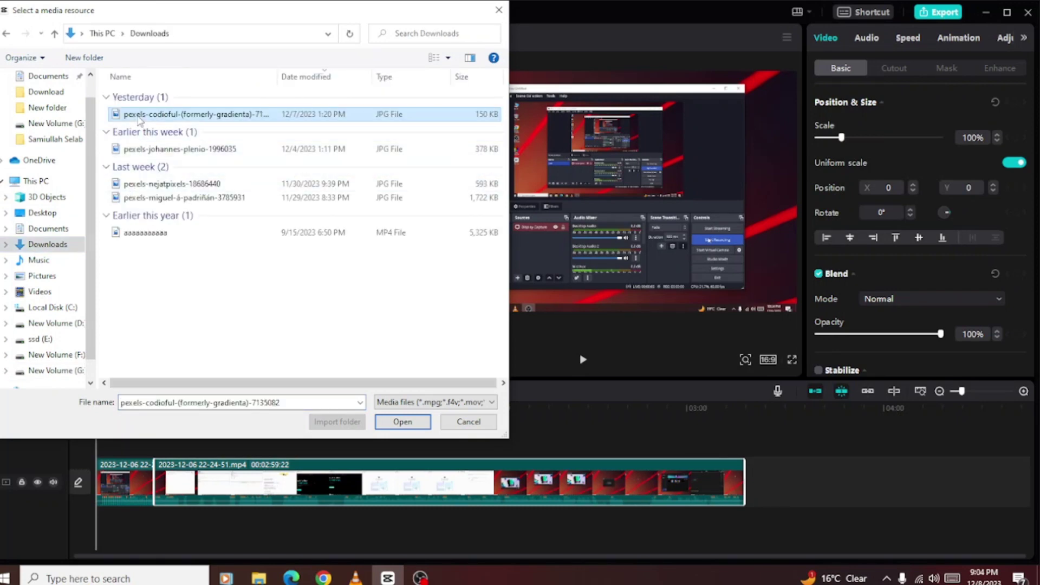
left_click(408, 421)
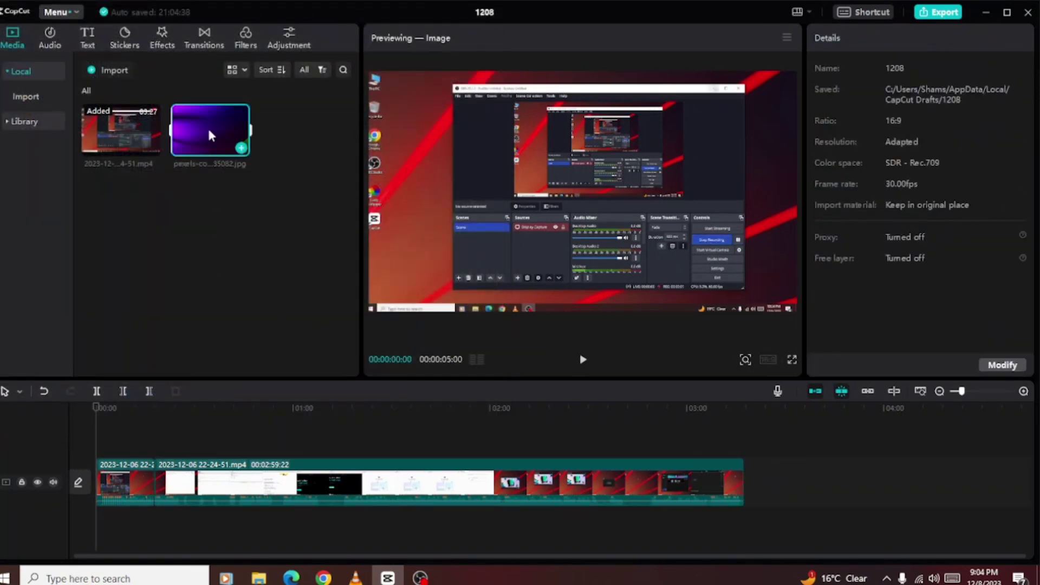
left_click_drag(131, 450, 96, 440)
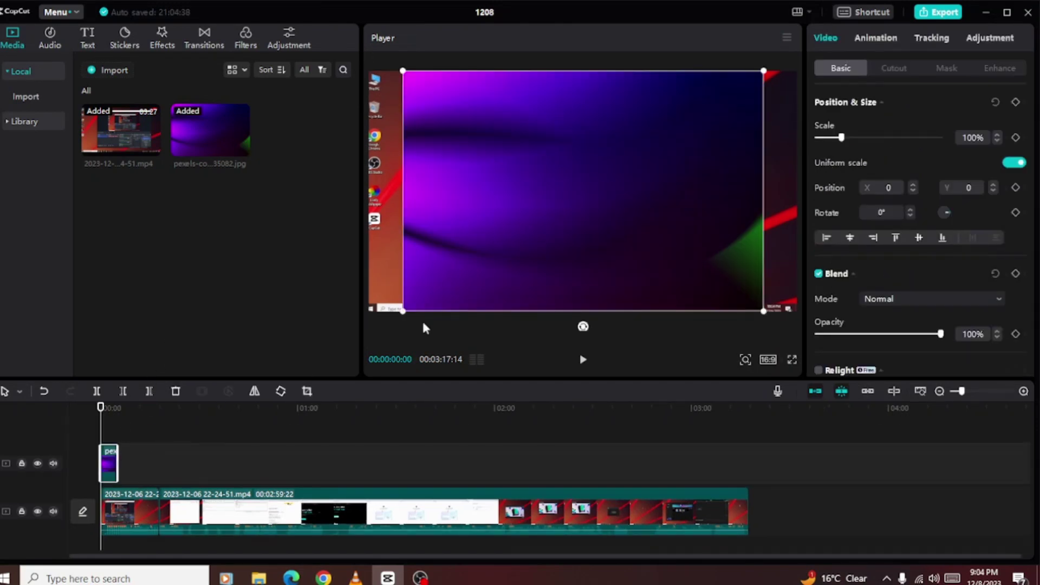
Step: Shrink the overlay image to about 31% and move it near the frame's upper-left corner, at about X -1215, Y 637
left_click_drag(503, 248, 493, 264)
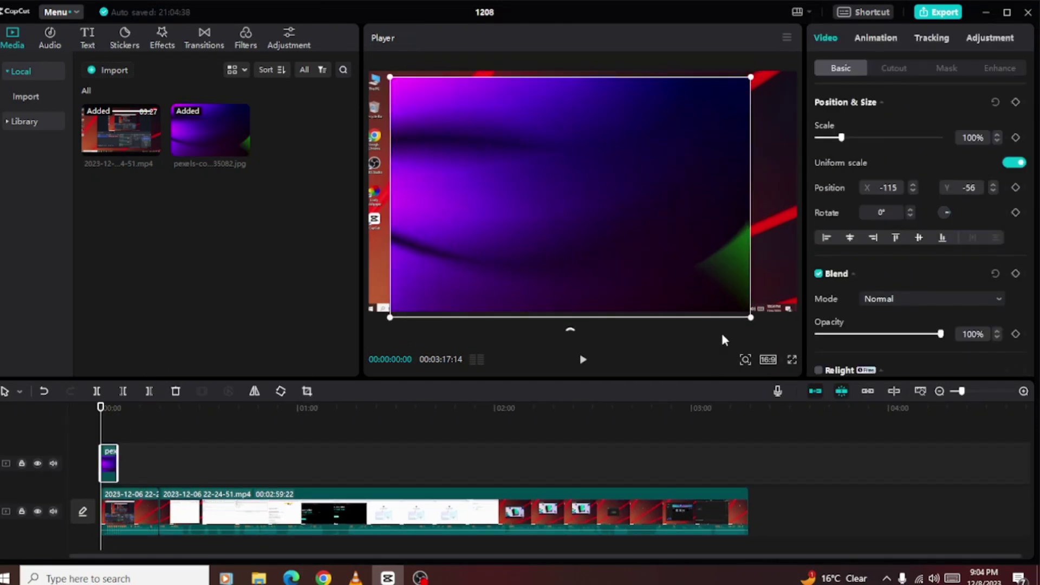
left_click_drag(750, 317, 454, 176)
left_click_drag(538, 227, 529, 227)
left_click_drag(454, 187, 447, 193)
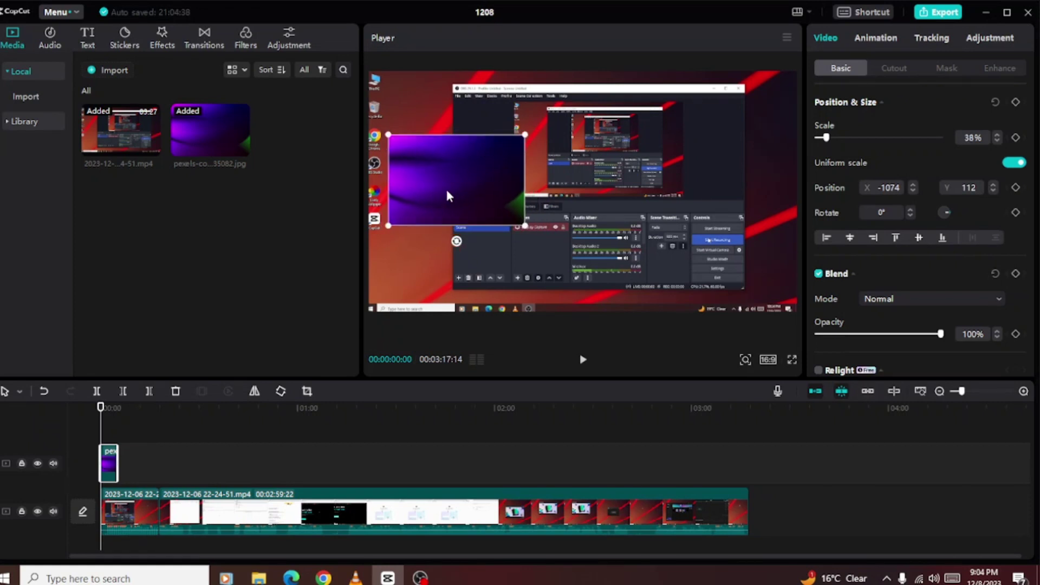
left_click_drag(526, 229, 503, 157)
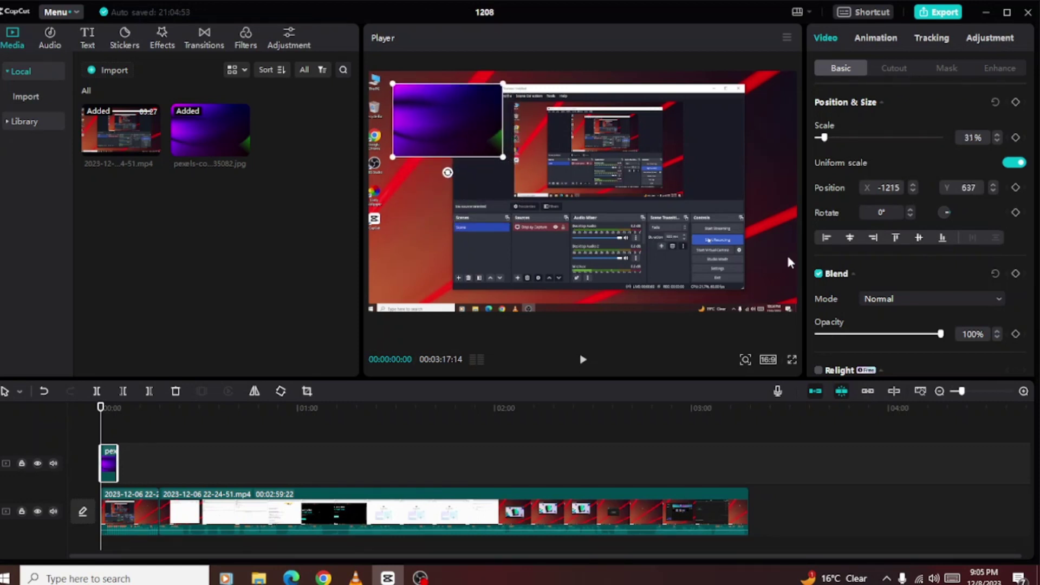
Step: Try several alignments on the overlay image, finish with it aligned to the frame's bottom and left edges, and scale it to about 38%
left_click(830, 239)
left_click(848, 238)
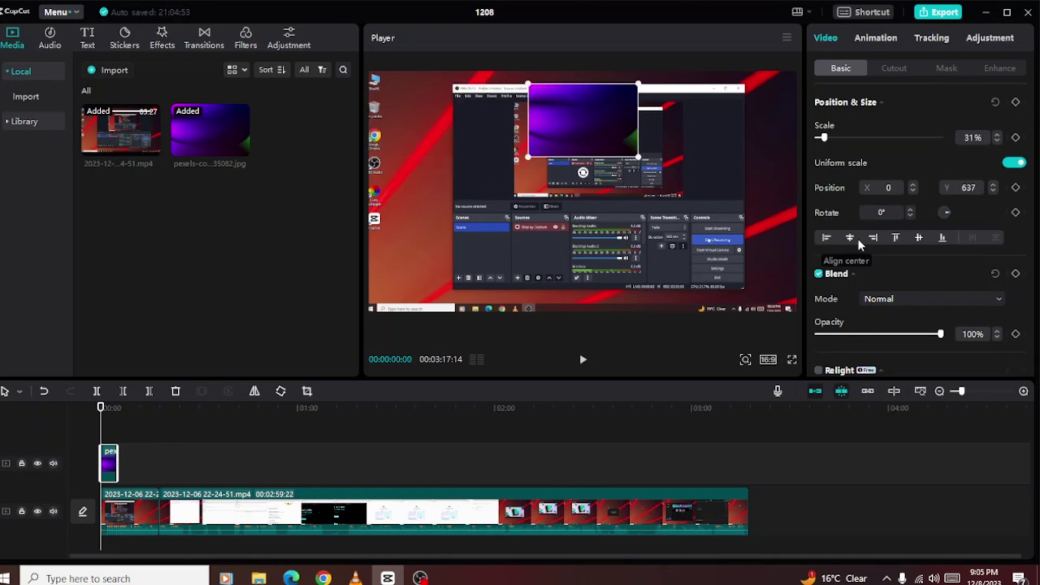
left_click(897, 239)
left_click(919, 239)
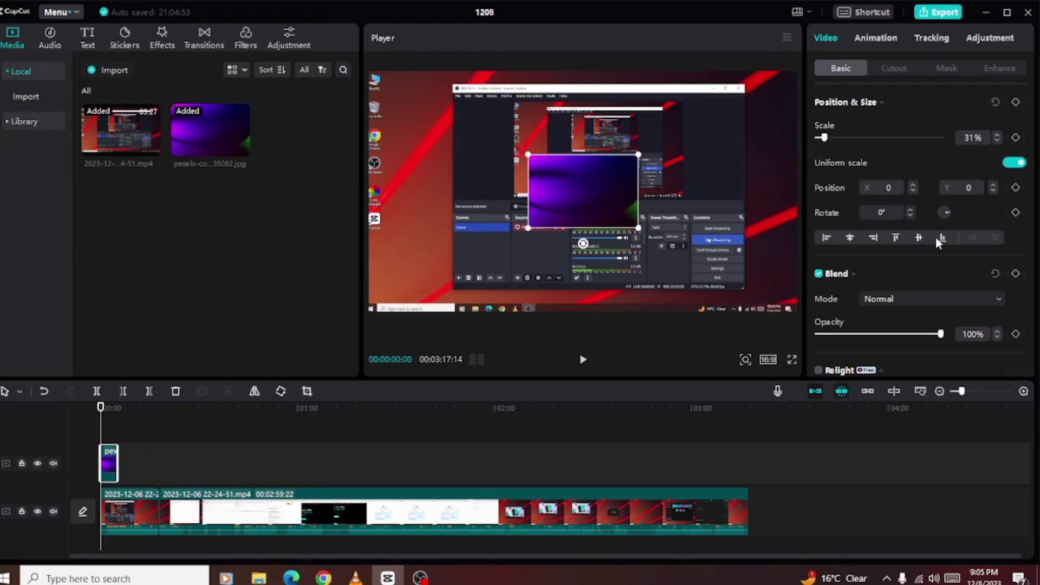
left_click(940, 239)
left_click(832, 236)
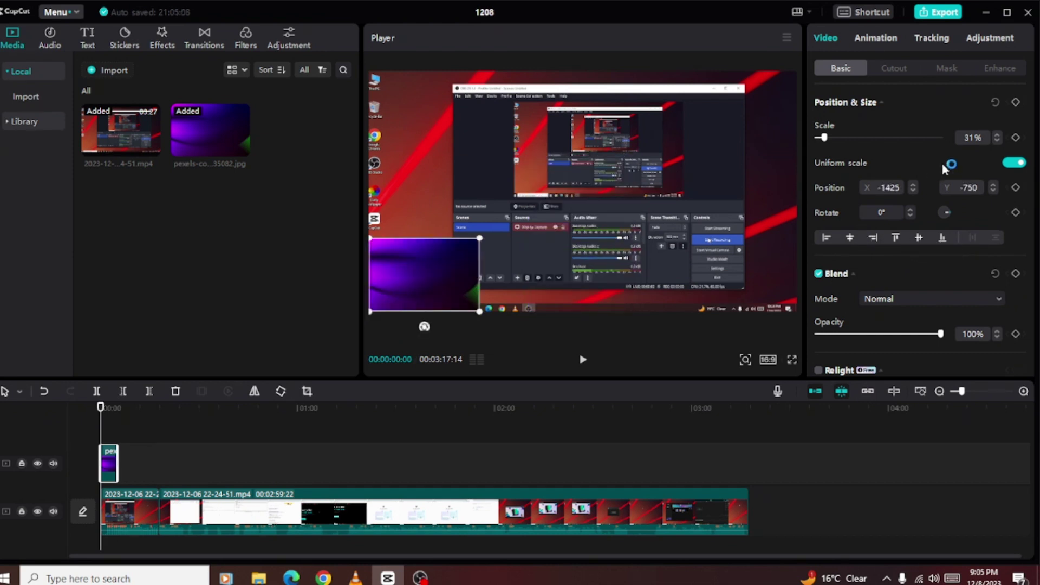
mouse_move(830, 138)
left_mouse_down()
mouse_move(848, 138)
mouse_move(825, 138)
left_mouse_up()
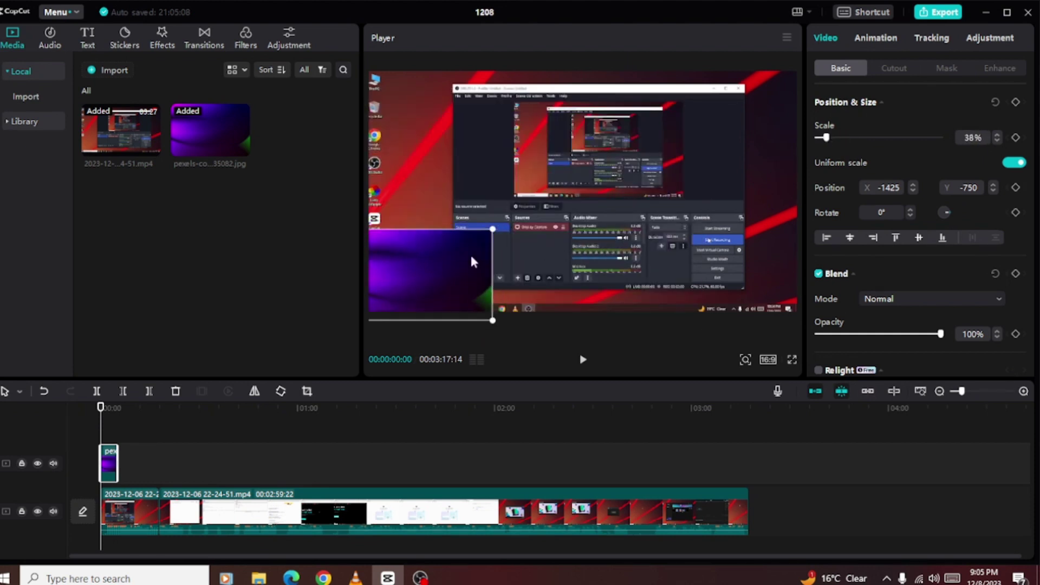
Step: Try the overlay image at 56% opacity, enlarged to 160%, and at 21% opacity, repositioning it over the video
left_click_drag(471, 262, 534, 163)
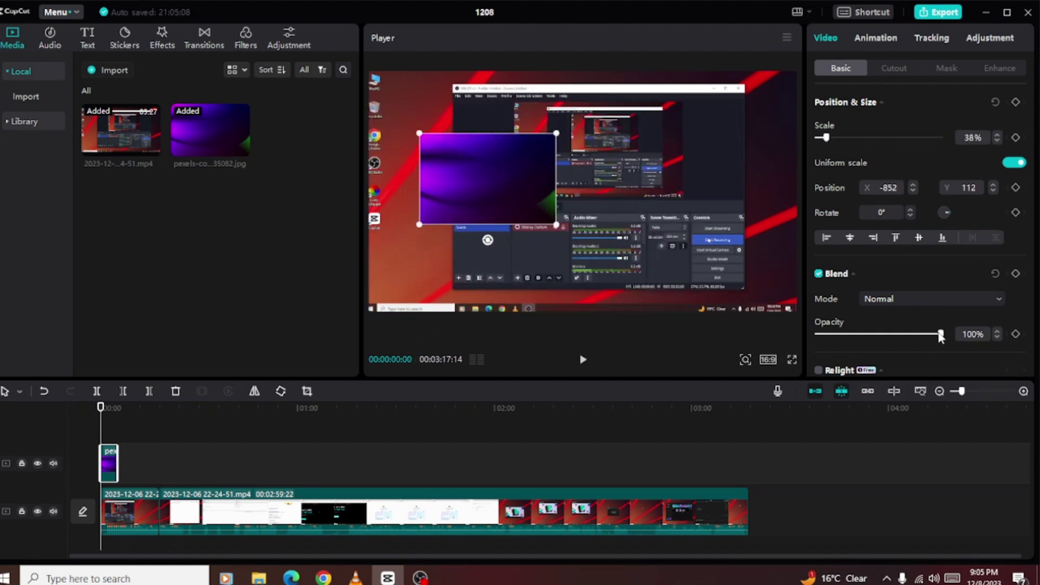
left_click_drag(940, 336, 888, 331)
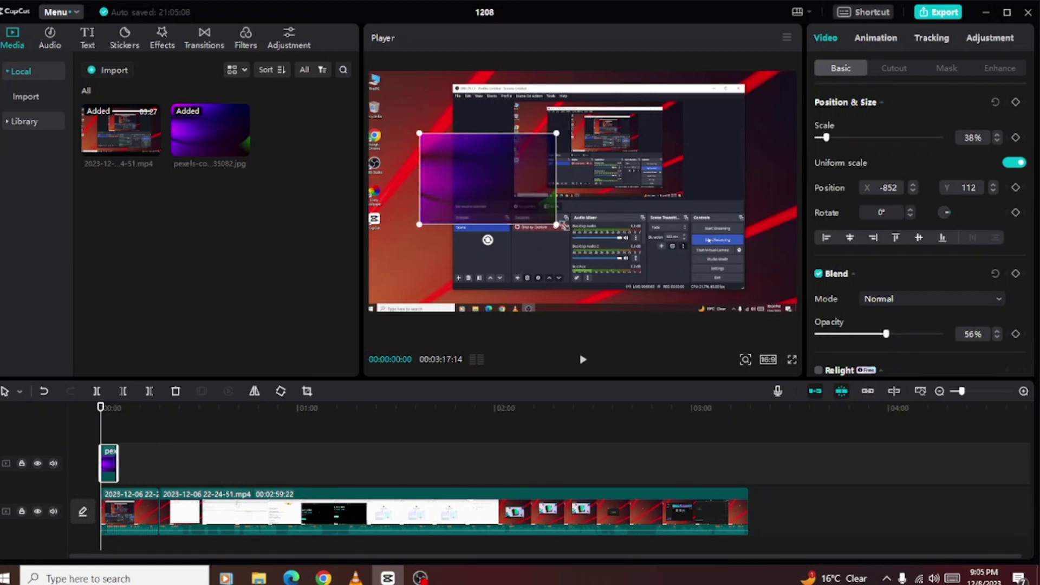
left_click_drag(563, 226, 885, 467)
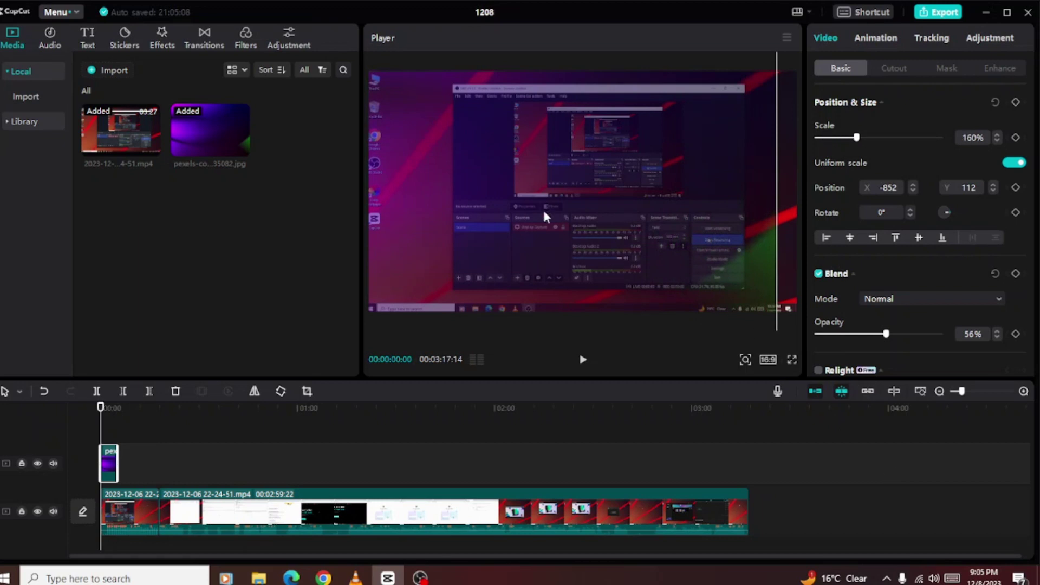
left_click_drag(545, 216, 658, 201)
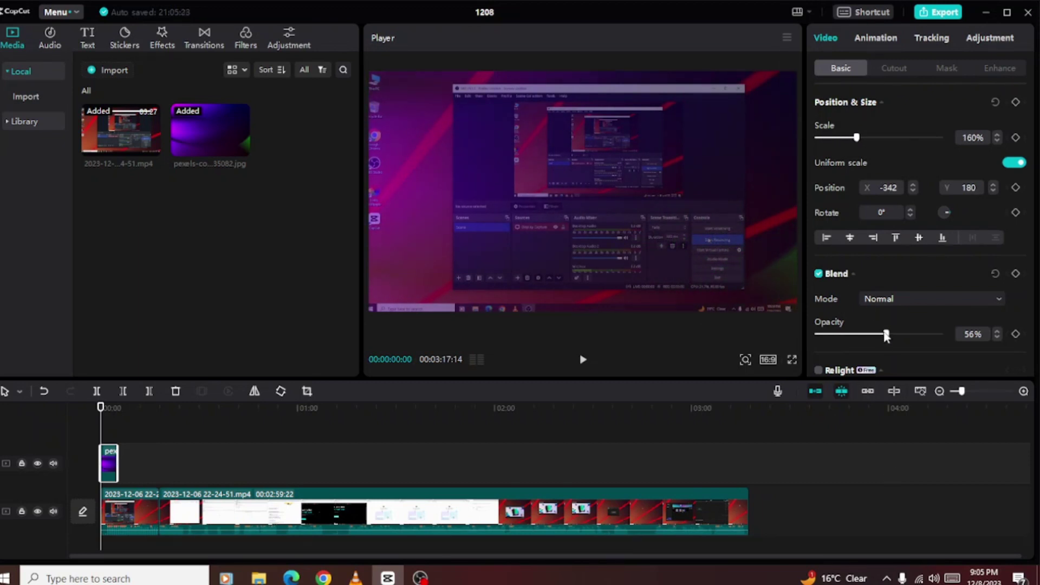
left_click_drag(886, 335, 842, 349)
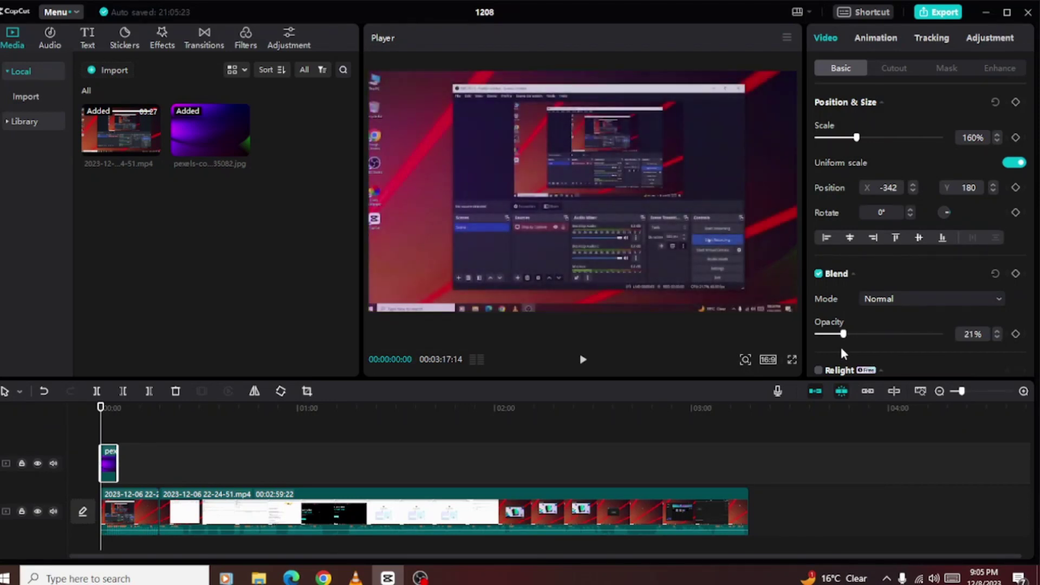
left_click_drag(672, 248, 479, 132)
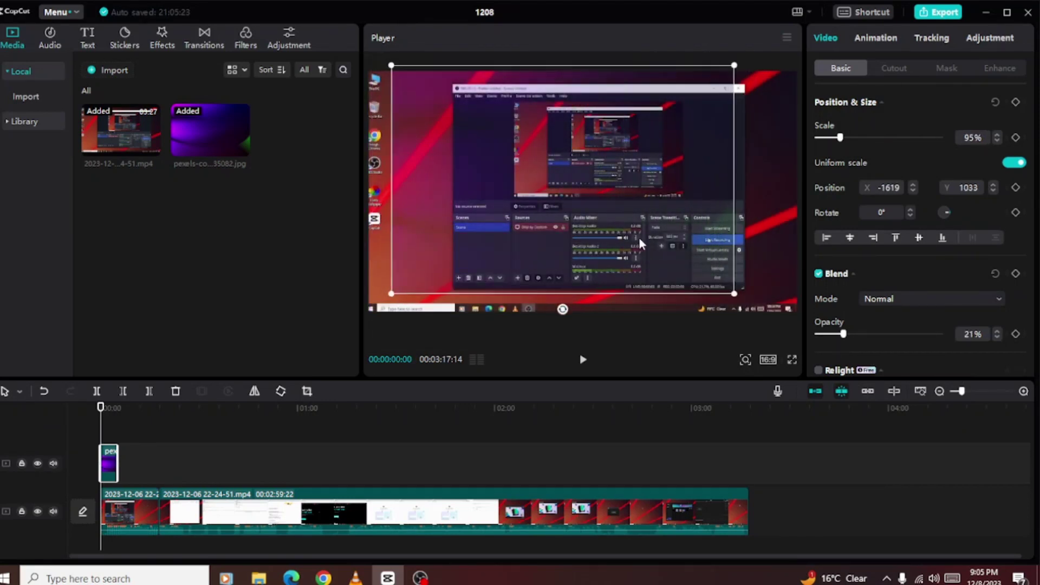
Step: Scale the overlay image to about 20% at 100% opacity and place it near the frame's upper-left corner, about X -1422, Y 628
left_click_drag(735, 294, 571, 168)
left_click_drag(843, 336, 984, 353)
left_click_drag(539, 187, 400, 129)
left_click_drag(475, 153, 455, 135)
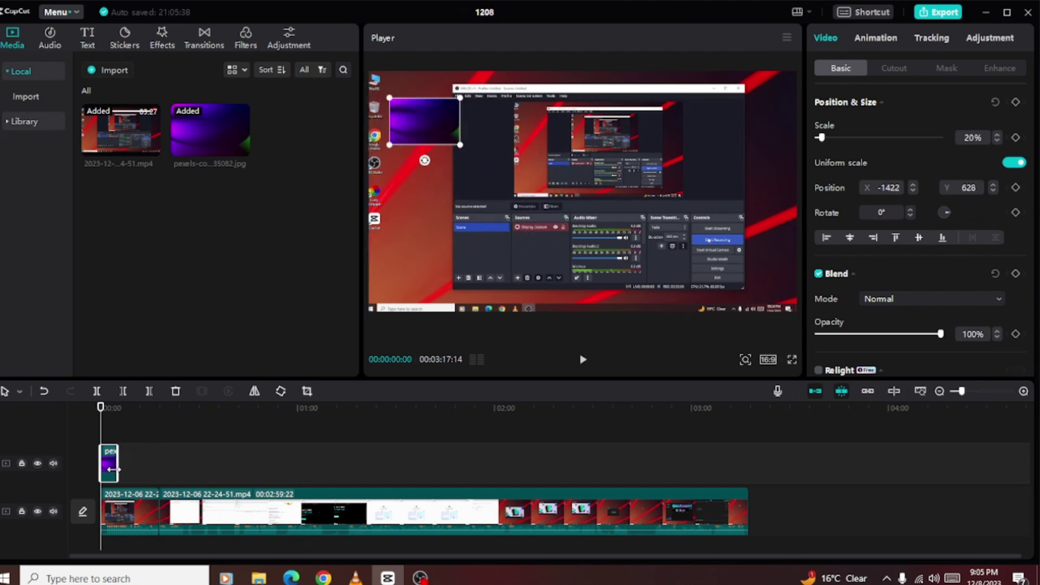
Step: Extend the overlay image clip to the end of the video at 00:03:17:14 and enlarge the timeline area
left_click_drag(112, 469, 780, 541)
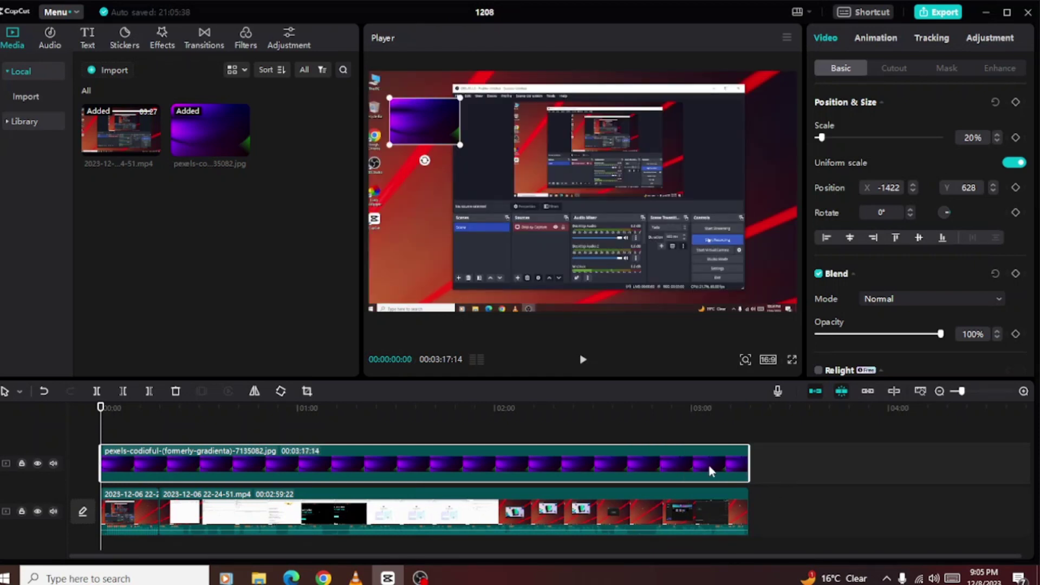
left_click(778, 502)
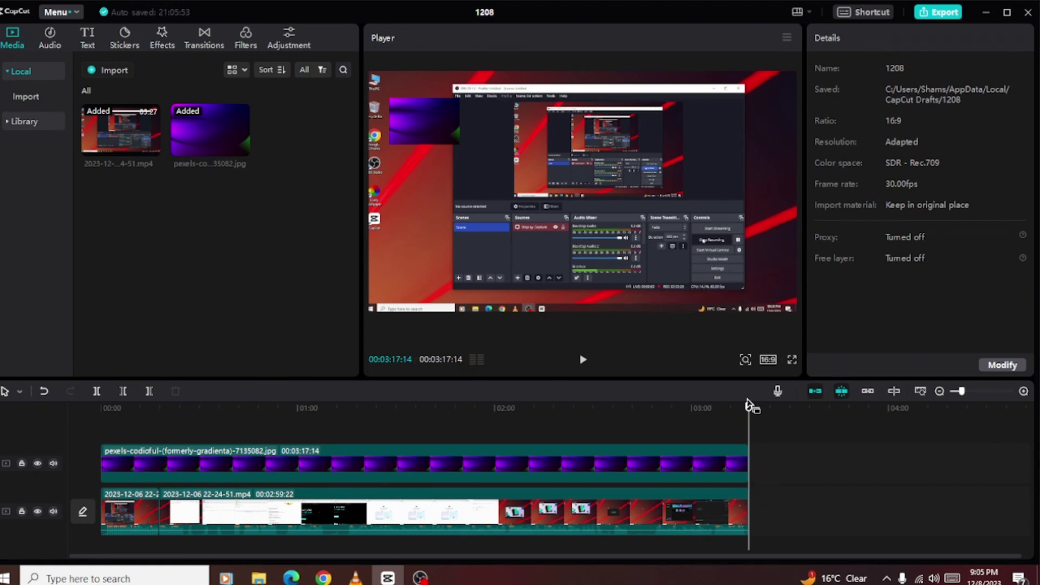
left_click_drag(618, 379, 618, 293)
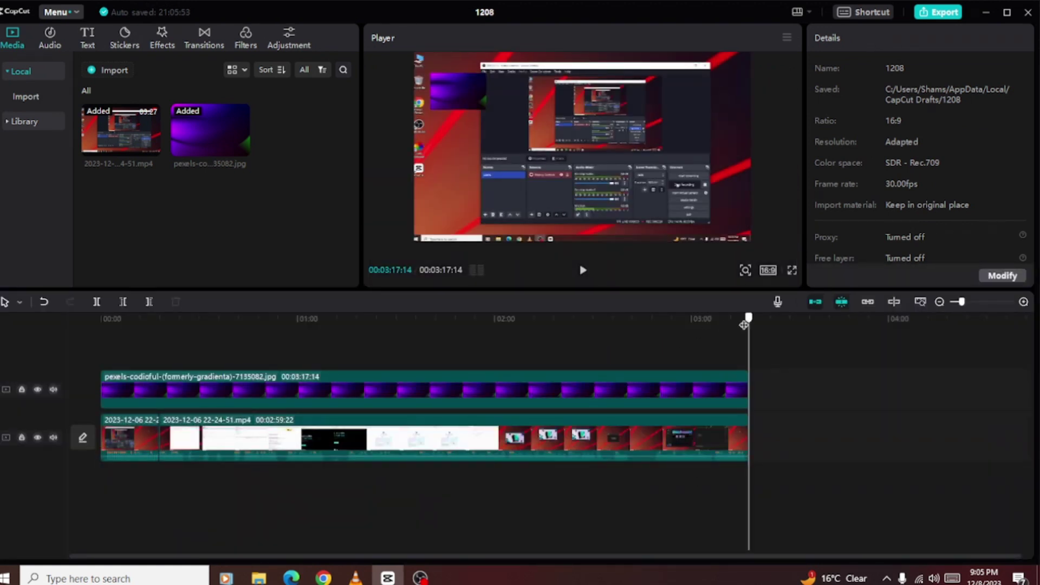
Step: Preview the default text and add it on a new track above the image at 00:00:00:00
left_click_drag(749, 319, 100, 319)
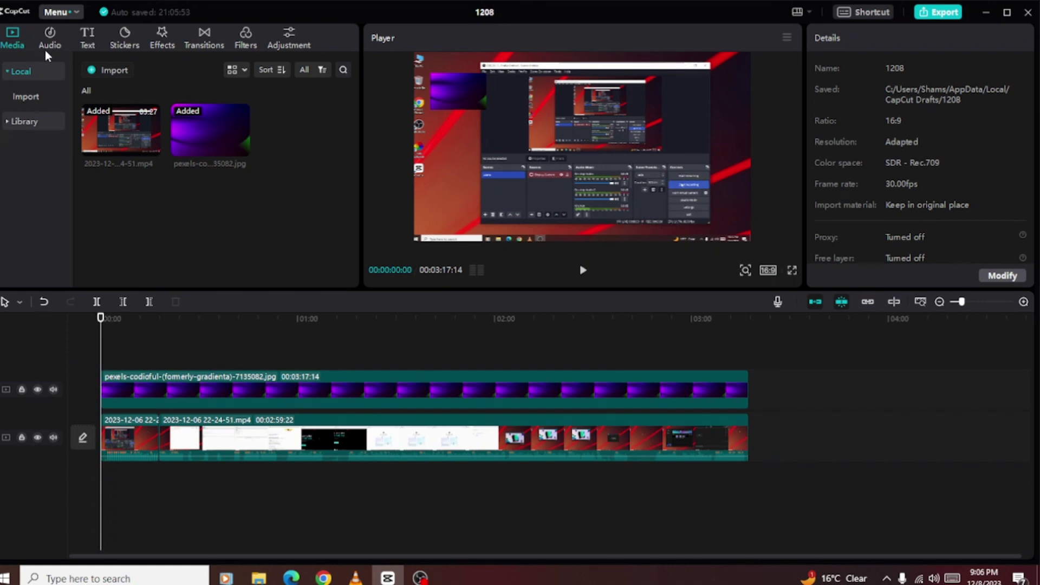
left_click(86, 41)
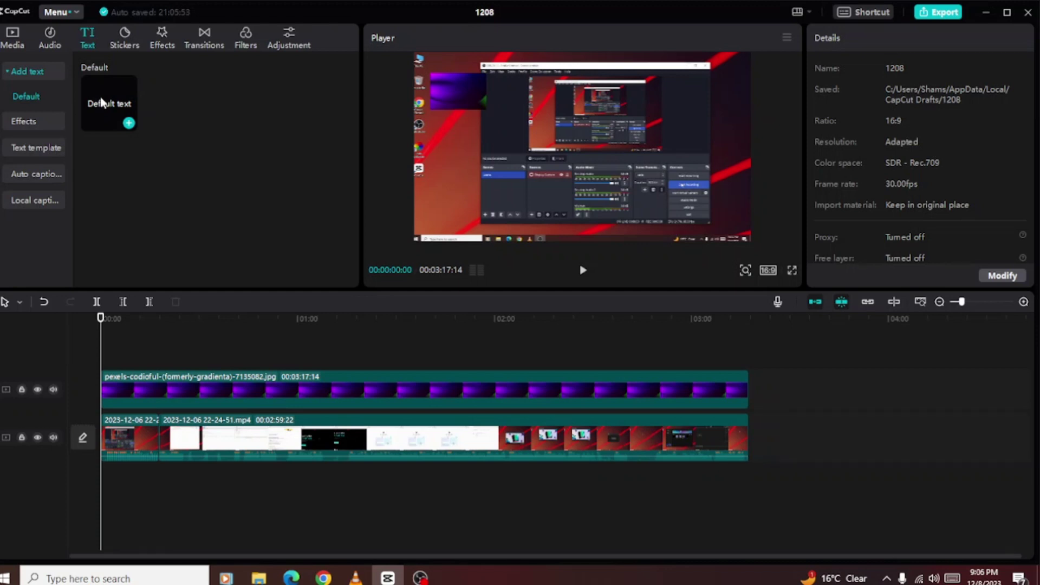
left_click(101, 102)
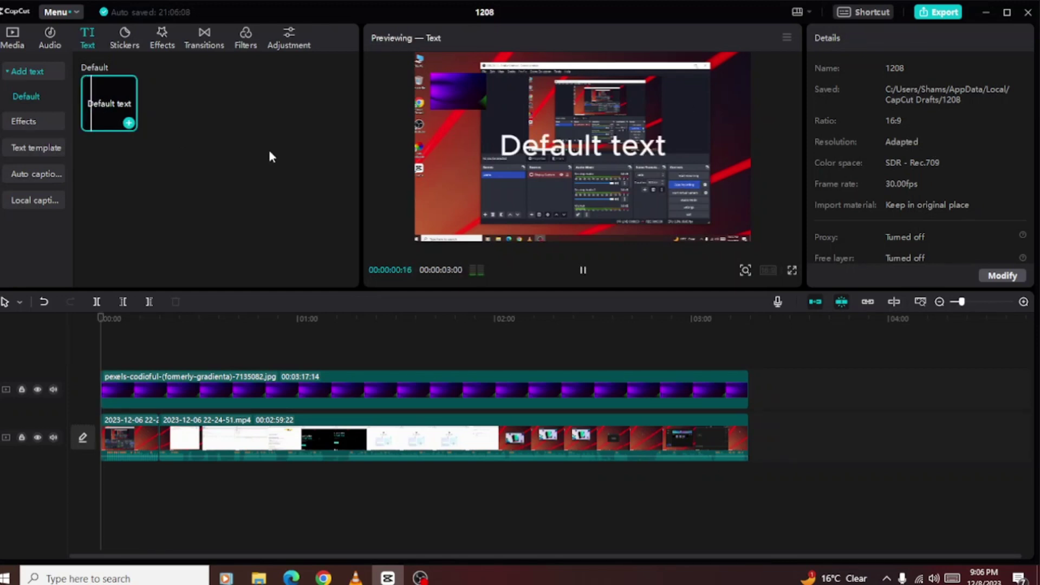
left_click(581, 269)
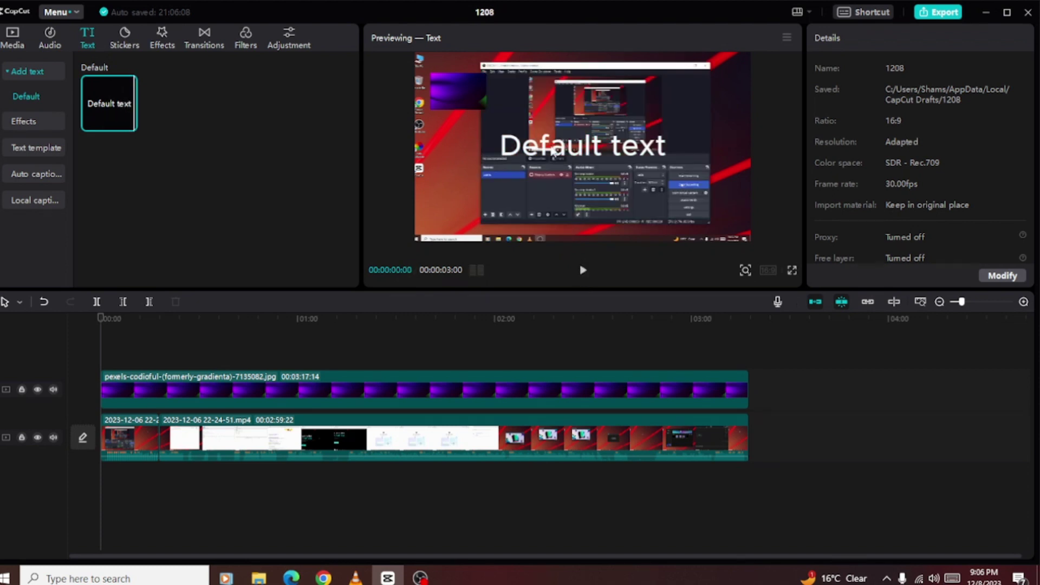
mouse_move(109, 103)
left_mouse_down()
mouse_move(89, 214)
mouse_move(102, 362)
left_mouse_up()
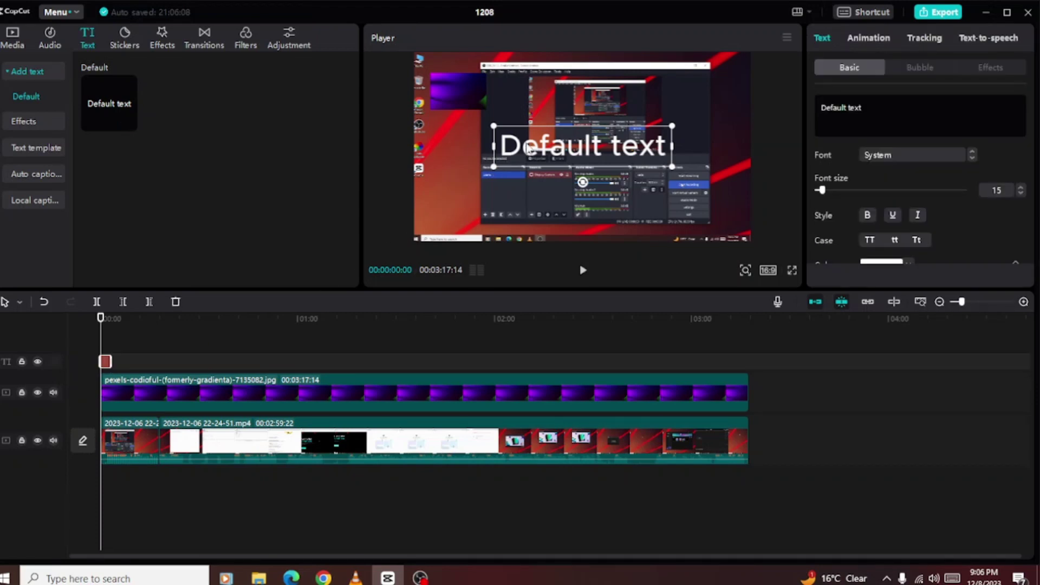
Step: Replace the default text's wording with the creator's name
double_click(528, 148)
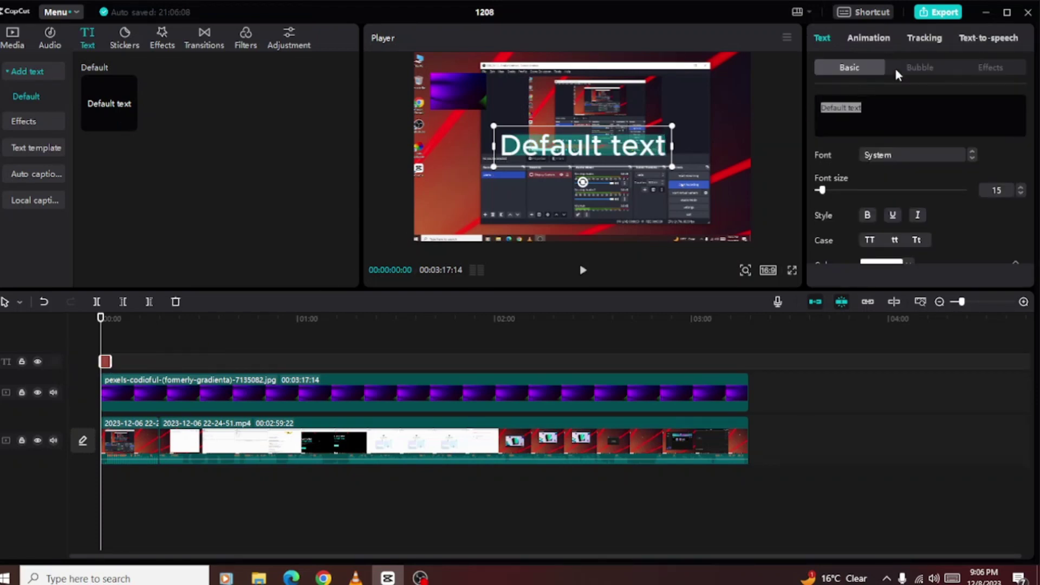
left_click(867, 115)
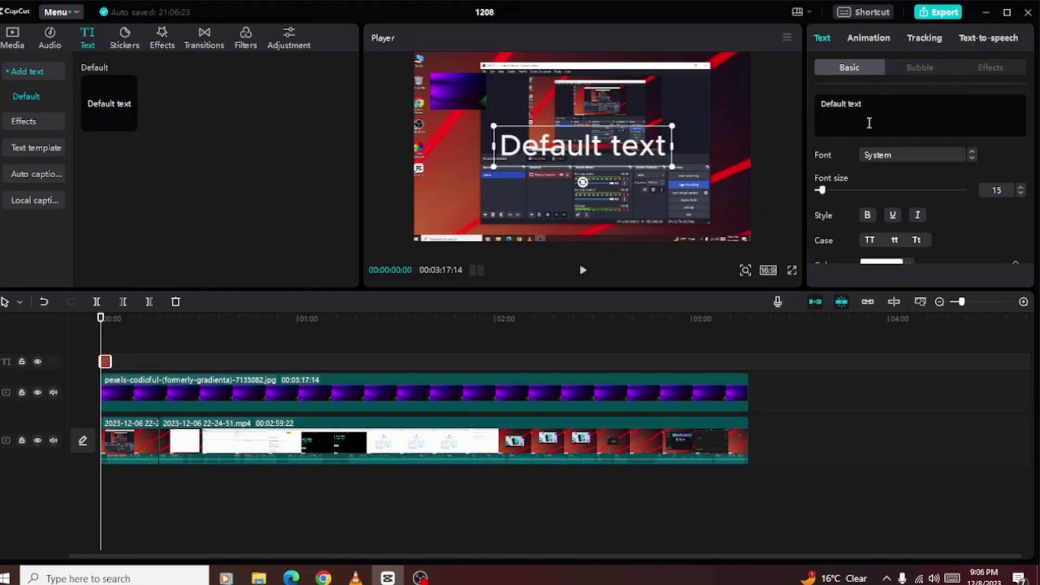
key("BackSpace")
key("BackSpace")
key("BackSpace")
key("BackSpace")
key("BackSpace")
key("BackSpace")
key("BackSpace")
key("BackSpace")
key("BackSpace")
key("BackSpace")
key("BackSpace")
key("BackSpace")
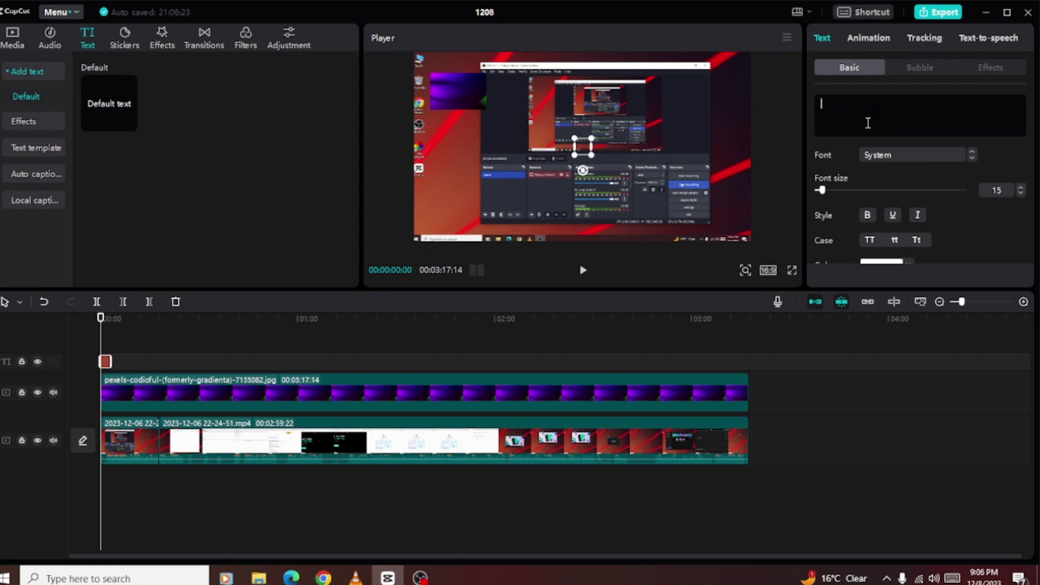
type("Sha")
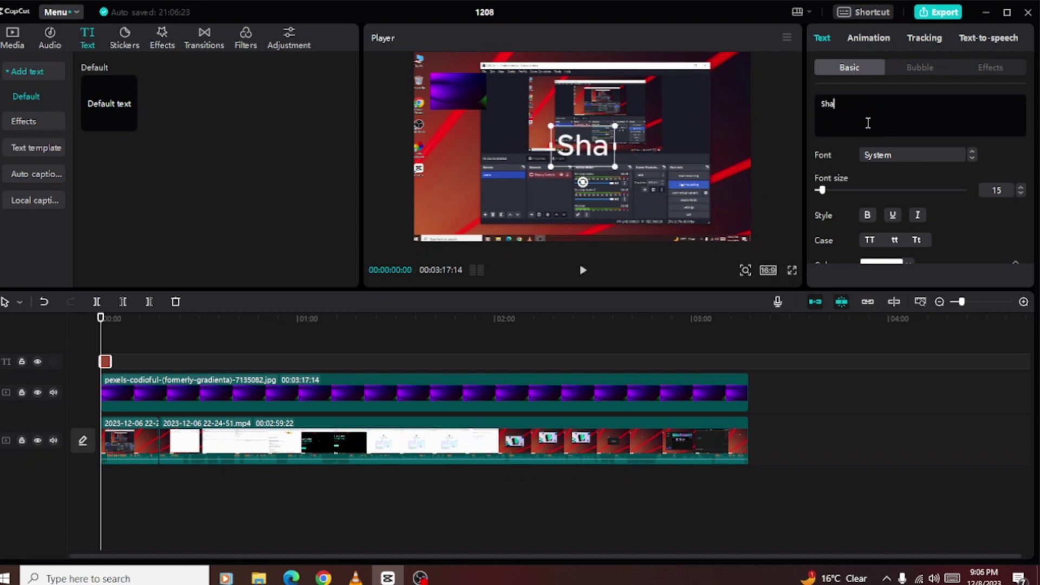
type("ms Uc")
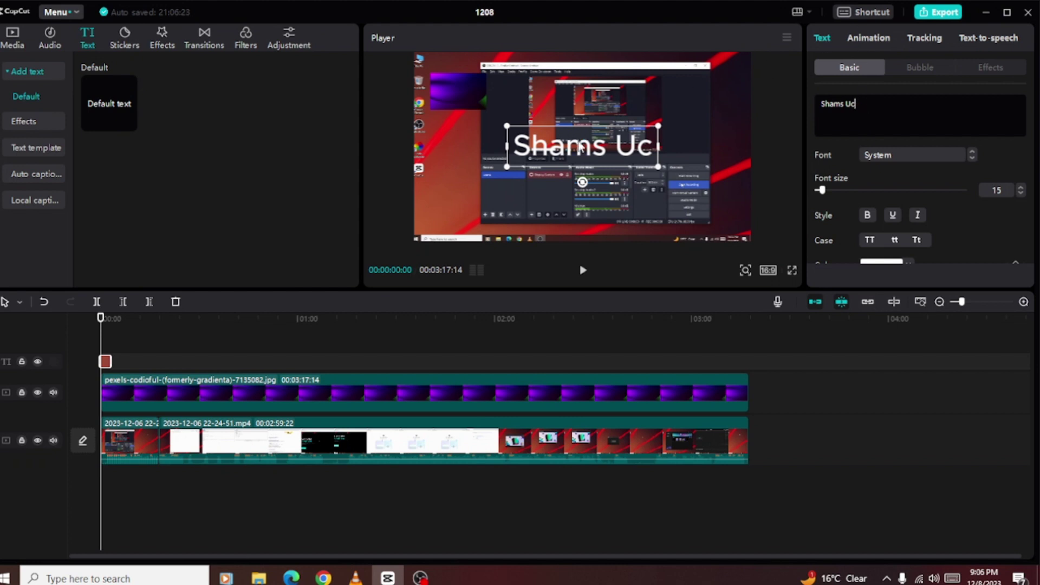
Step: Make the title bold, underlined and italic, set its font size to 16, and adjust its overall size in the frame
left_click_drag(658, 166, 692, 184)
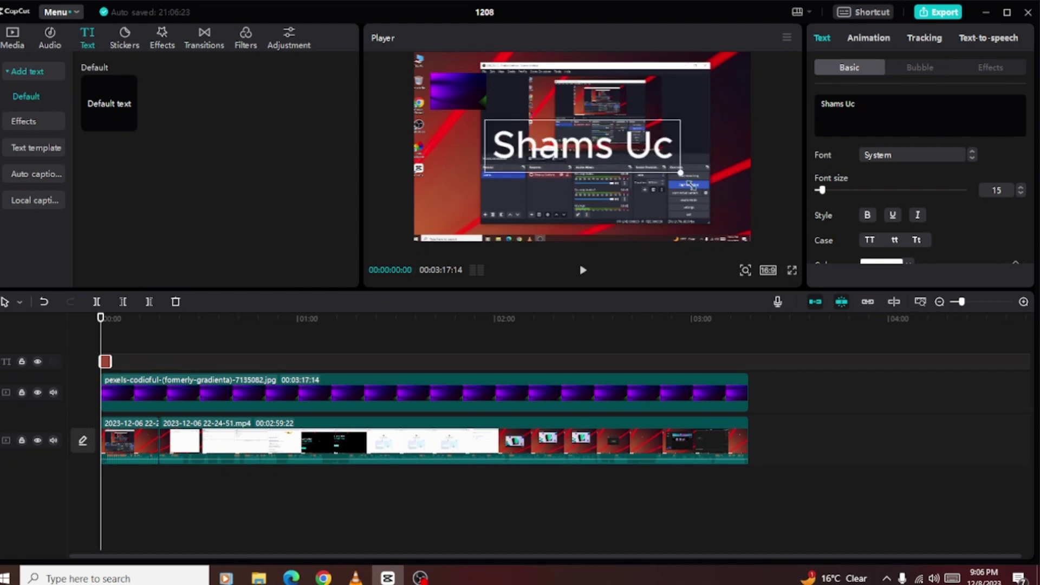
left_click(868, 215)
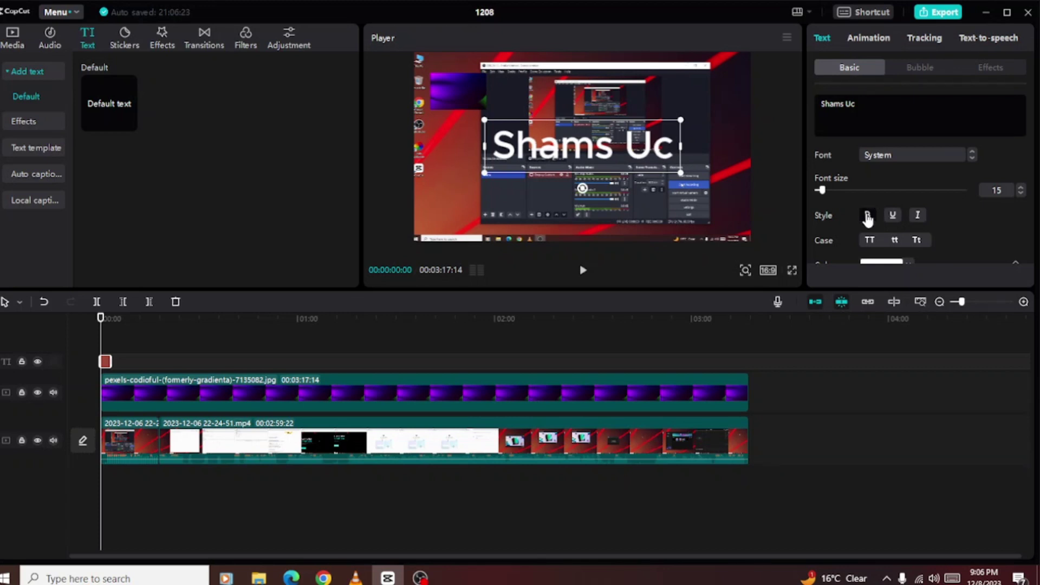
left_click(893, 216)
left_click(919, 216)
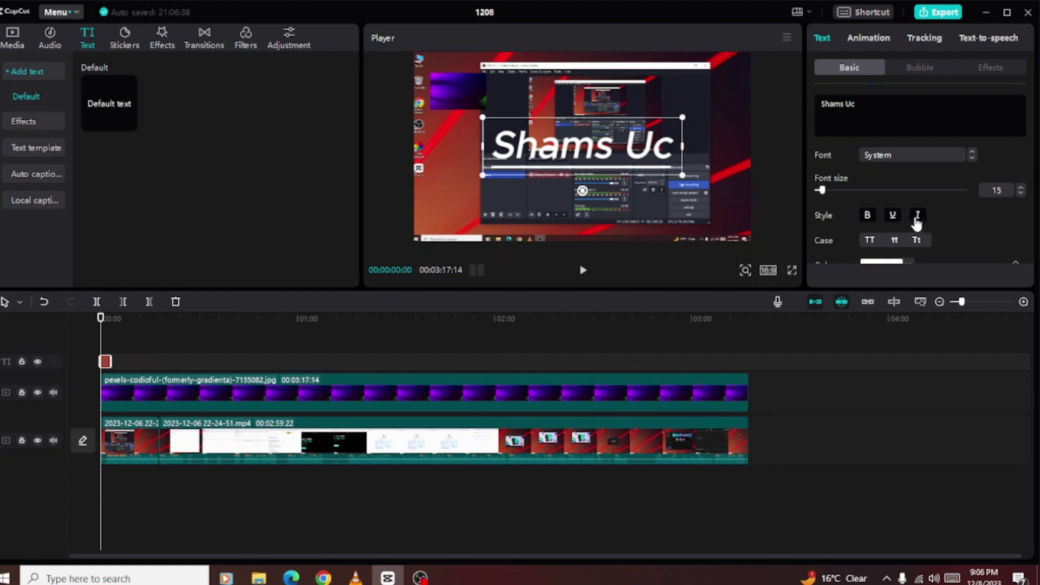
mouse_move(823, 190)
left_mouse_down()
mouse_move(850, 191)
mouse_move(822, 191)
left_mouse_up()
left_click_drag(697, 178, 664, 169)
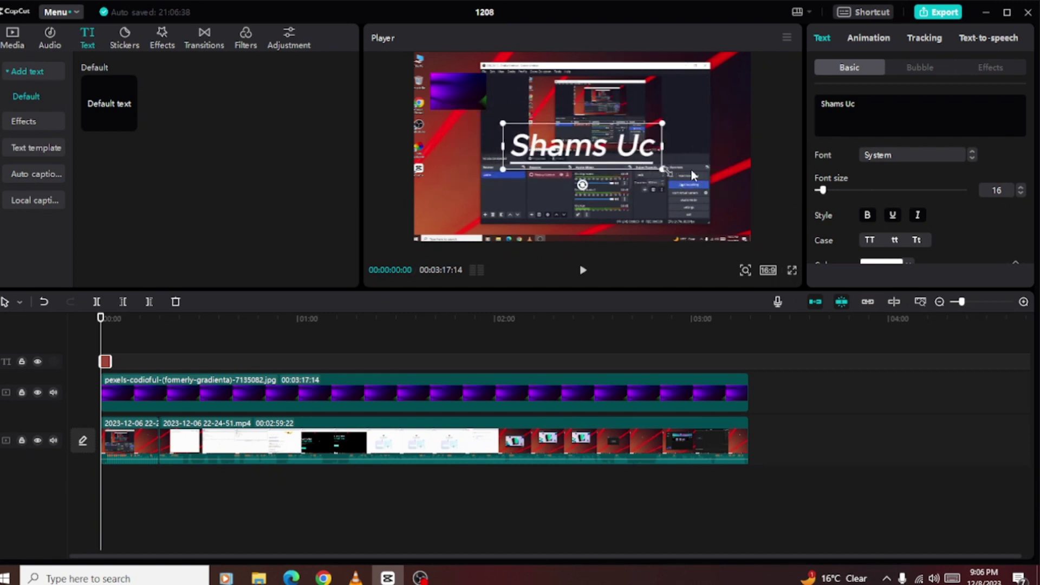
Step: Apply the Throw Out entrance animation to the title with a duration of 1.5 s
left_click(873, 39)
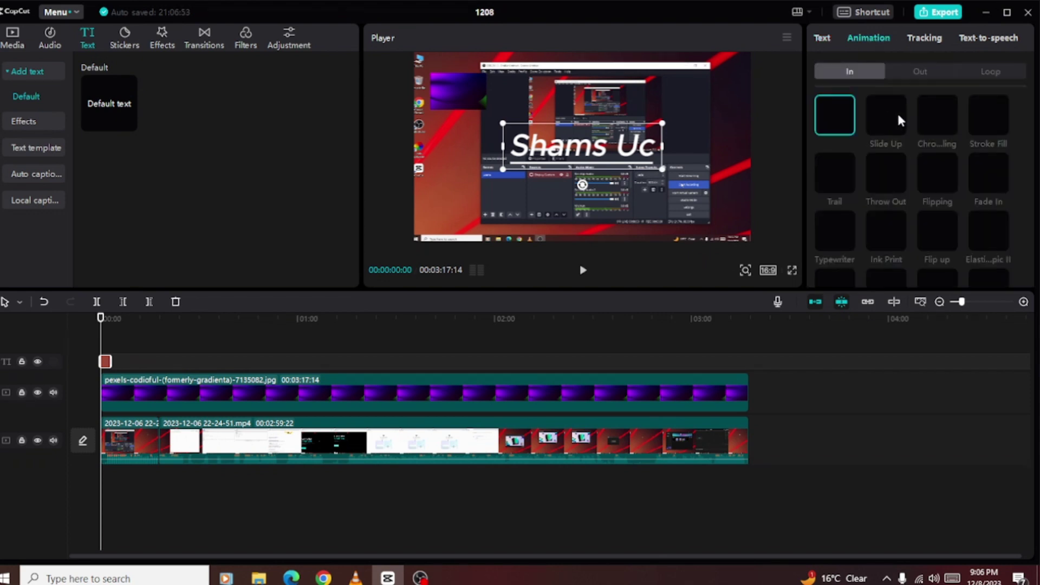
left_click(892, 177)
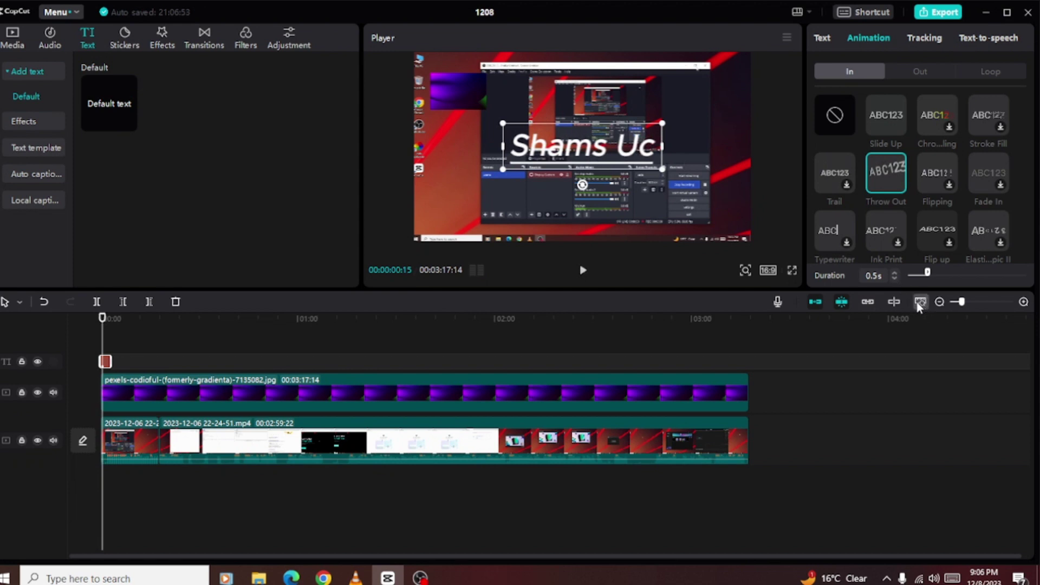
left_click(893, 273)
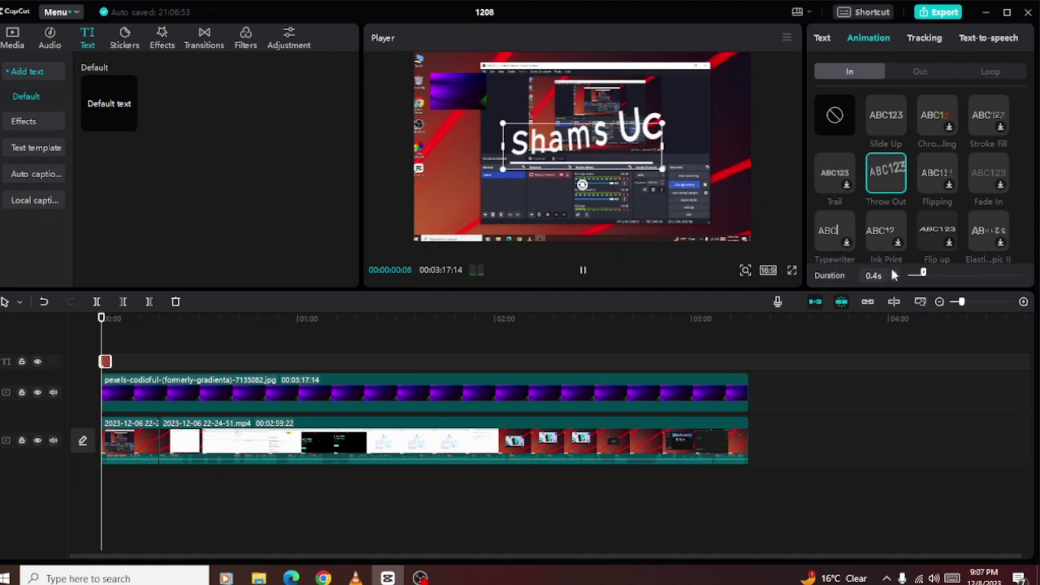
left_click(894, 274)
left_click(894, 274)
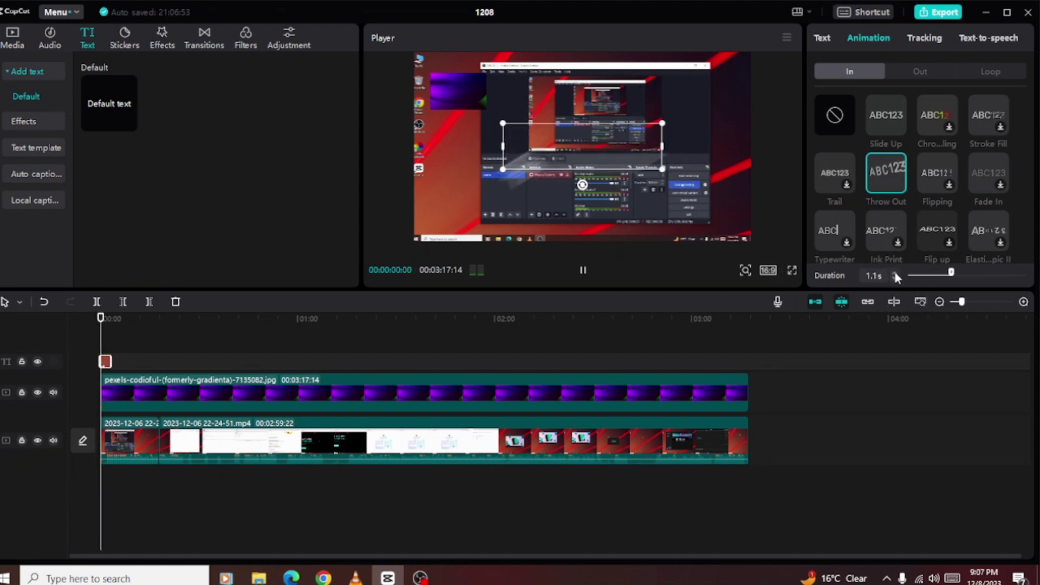
left_click(894, 273)
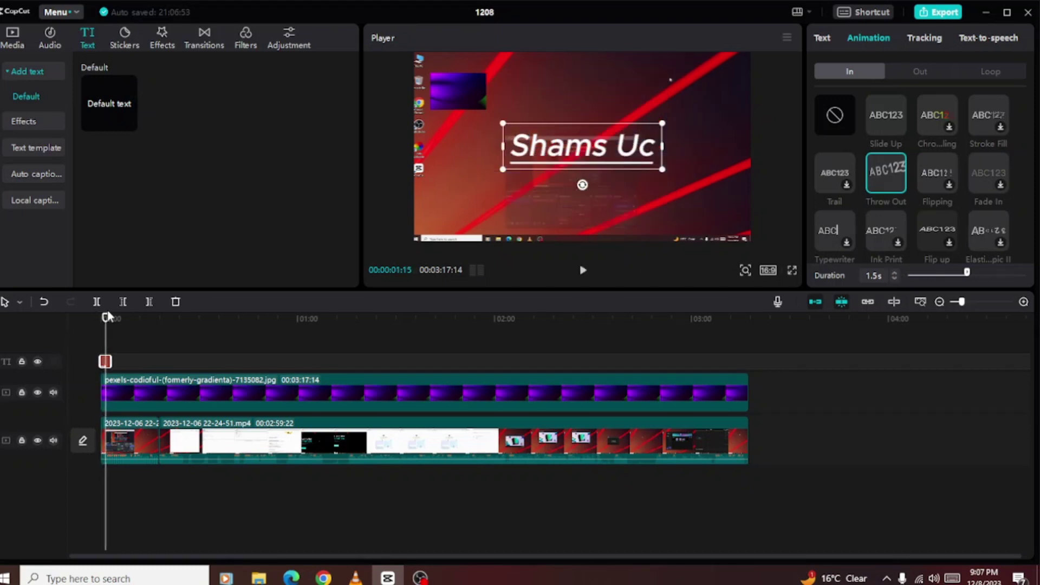
Step: Play the title's entrance animation from the start of the timeline
left_click(87, 319)
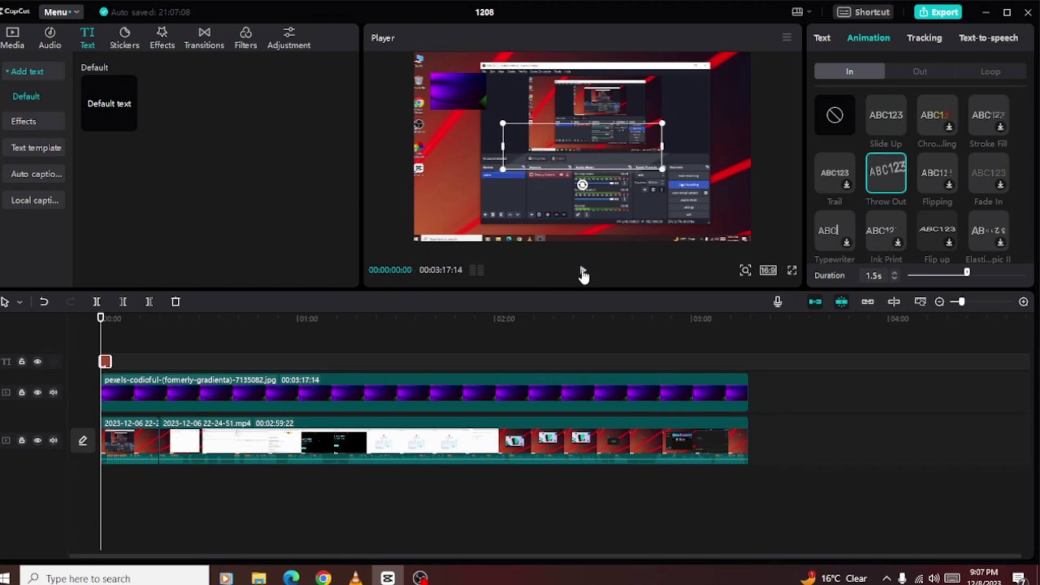
left_click(583, 270)
left_click(583, 271)
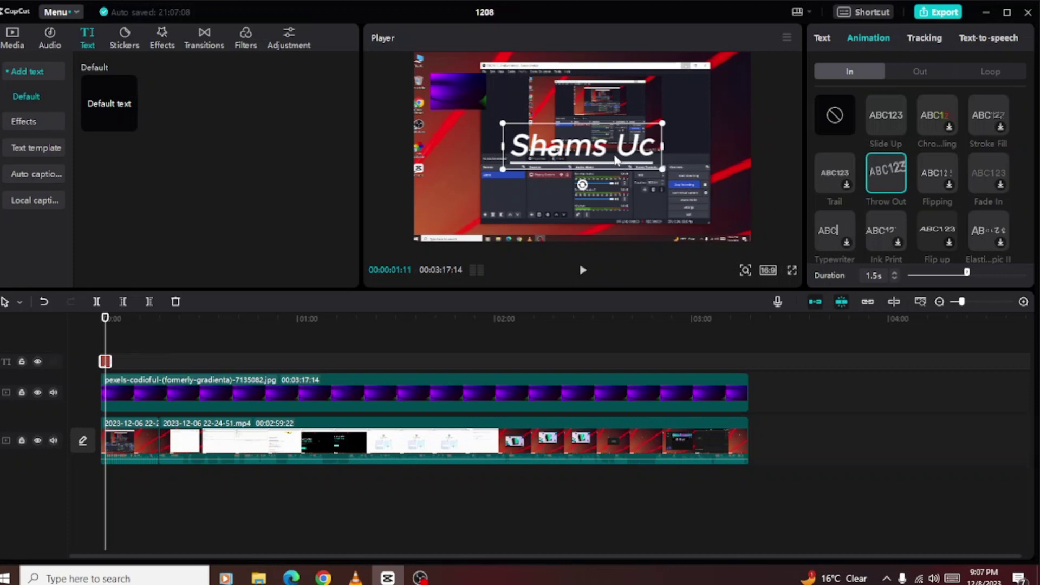
Step: Shrink the title, move it to the frame's upper-right area, and extend its clip to the video's end
left_click_drag(615, 160, 668, 110)
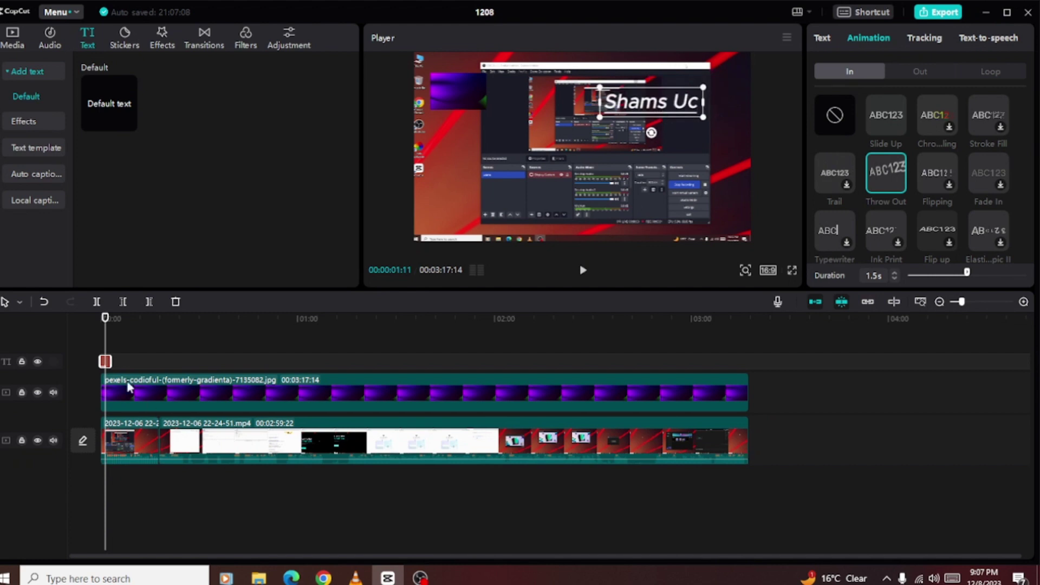
left_click_drag(105, 361, 750, 411)
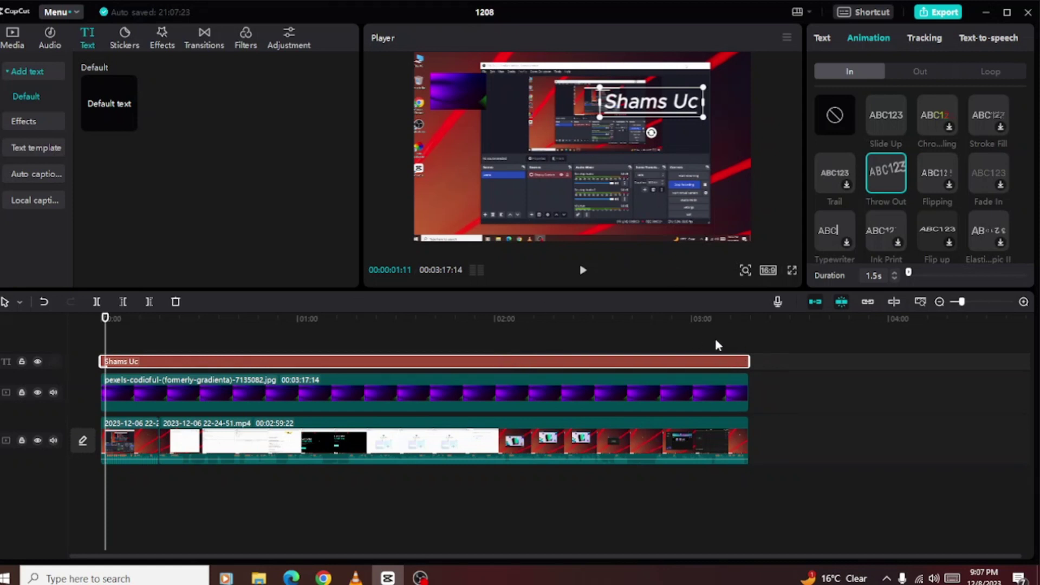
Step: Download the song "It's Beginning to Look a Lot Like Christmas" from the Christmas music collection
left_click(12, 37)
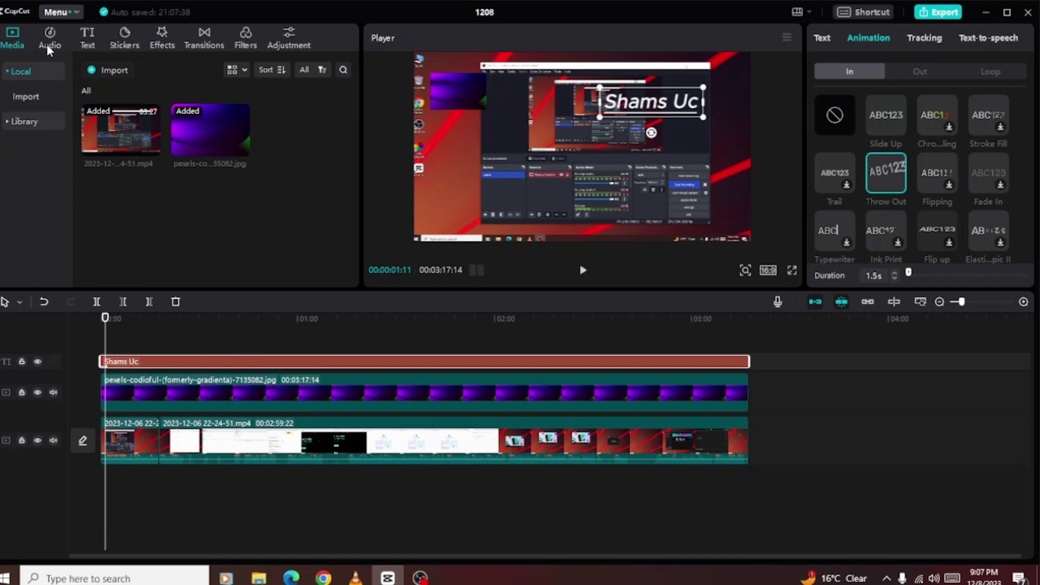
left_click(50, 43)
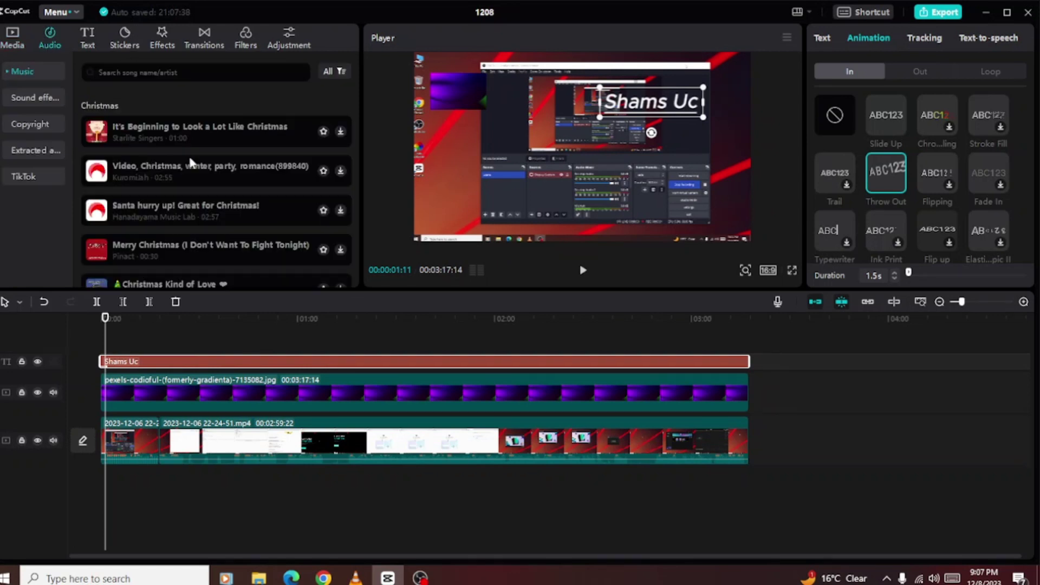
left_click(424, 322)
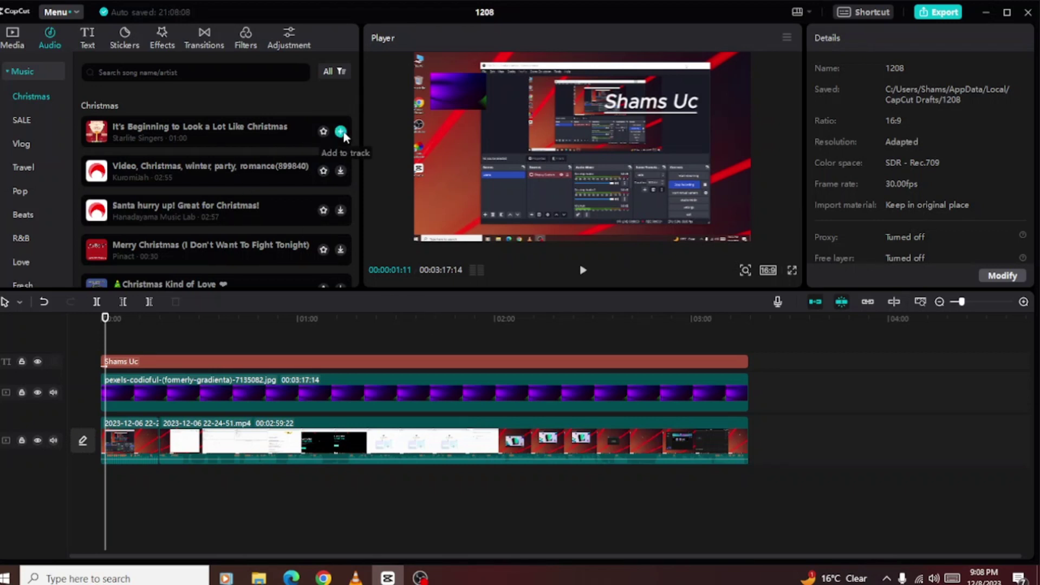
Step: Import the MP4 video from the Downloads folder into the project media and remove it again
left_click(12, 50)
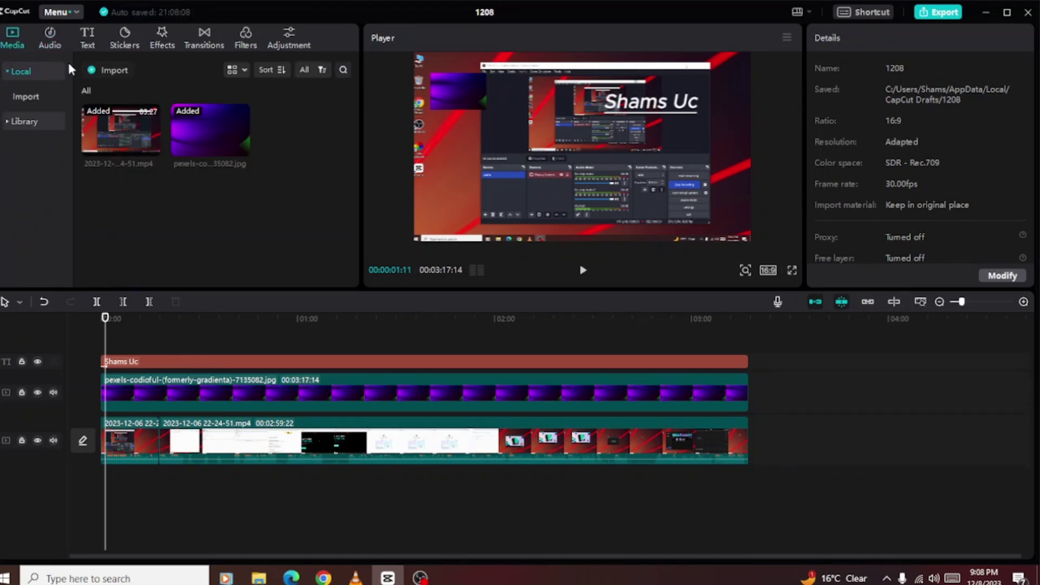
left_click(107, 73)
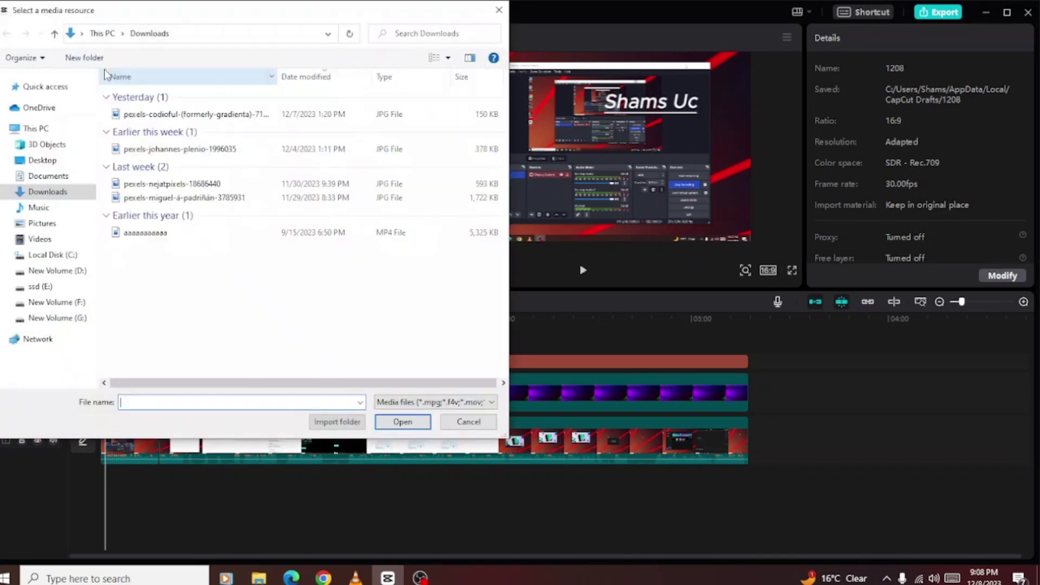
left_click(130, 232)
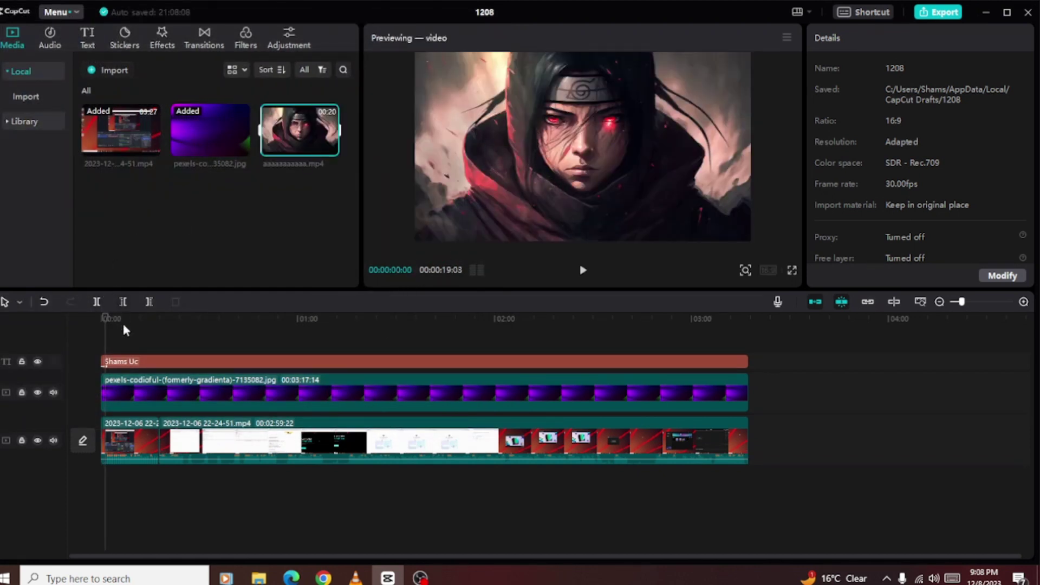
mouse_move(286, 151)
right_click(288, 136)
left_click(302, 168)
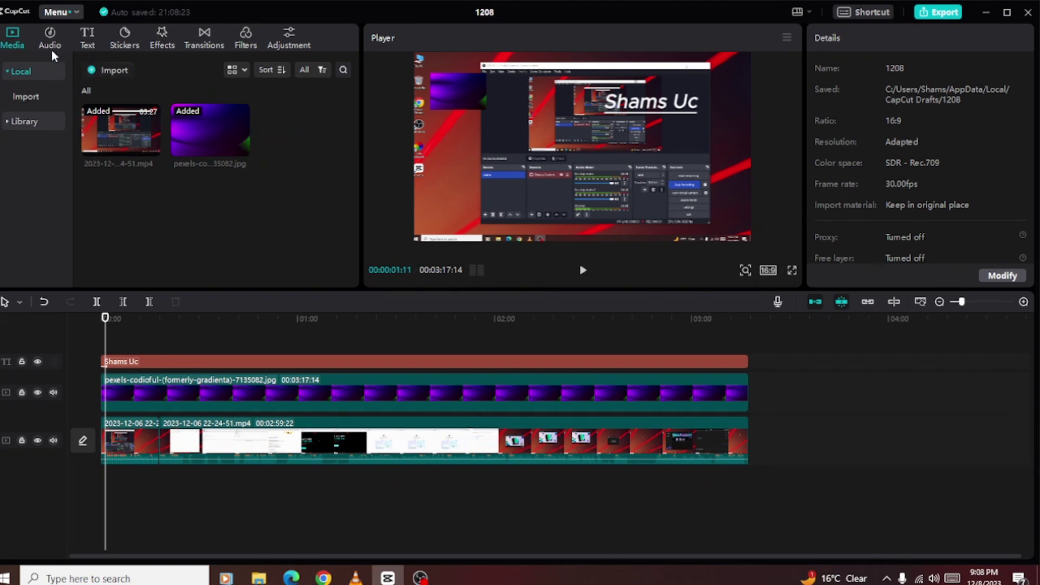
Step: Preview the red downward arrow sticker from the trending stickers
left_click(125, 39)
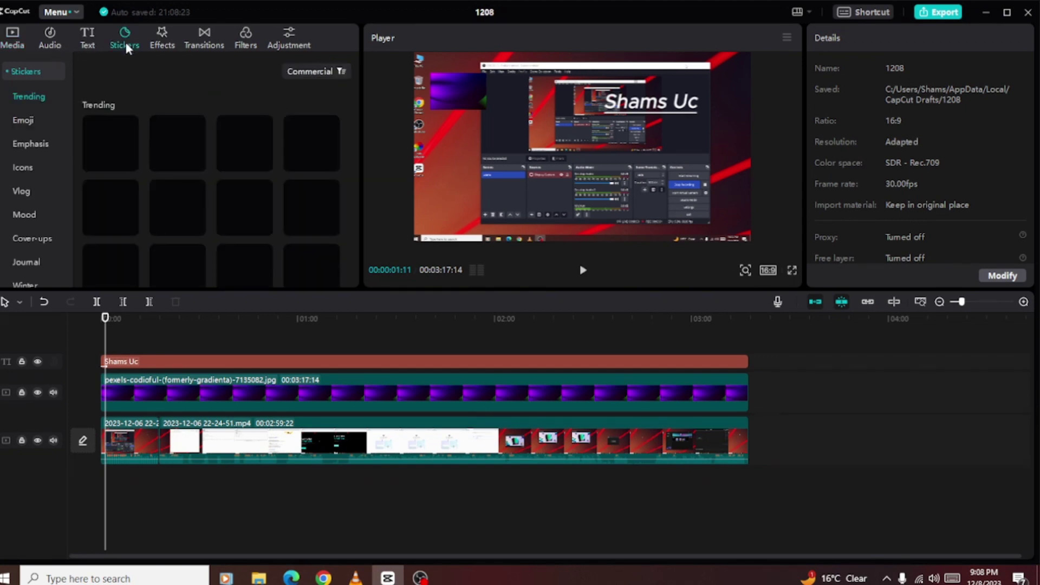
left_click(295, 154)
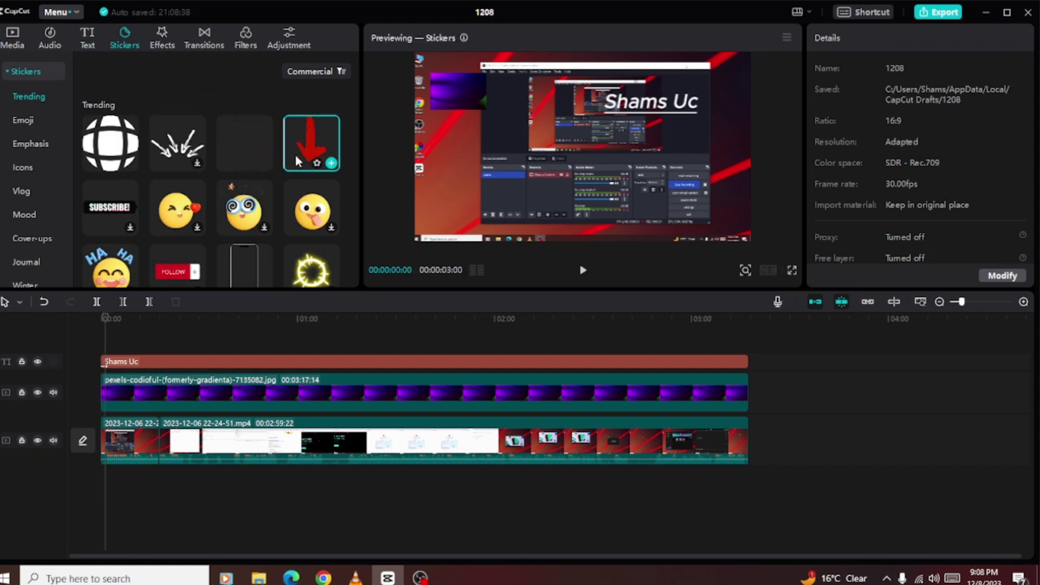
left_click(582, 269)
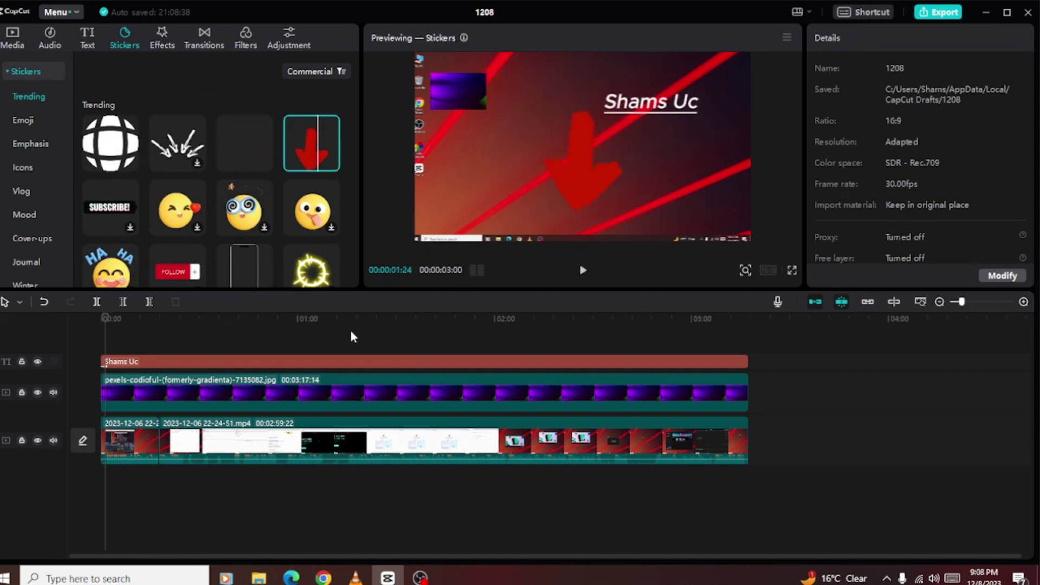
Step: Add the red arrow sticker above the title track as a clip about 39 s long, starting just before 0:30
left_click_drag(306, 130, 229, 362)
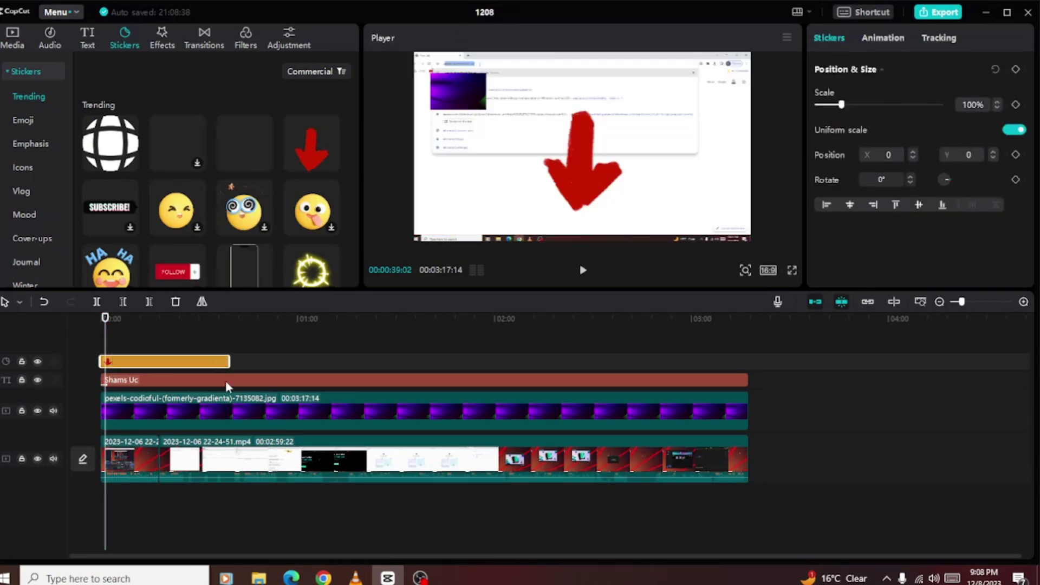
left_click_drag(155, 356, 250, 357)
left_click(547, 183)
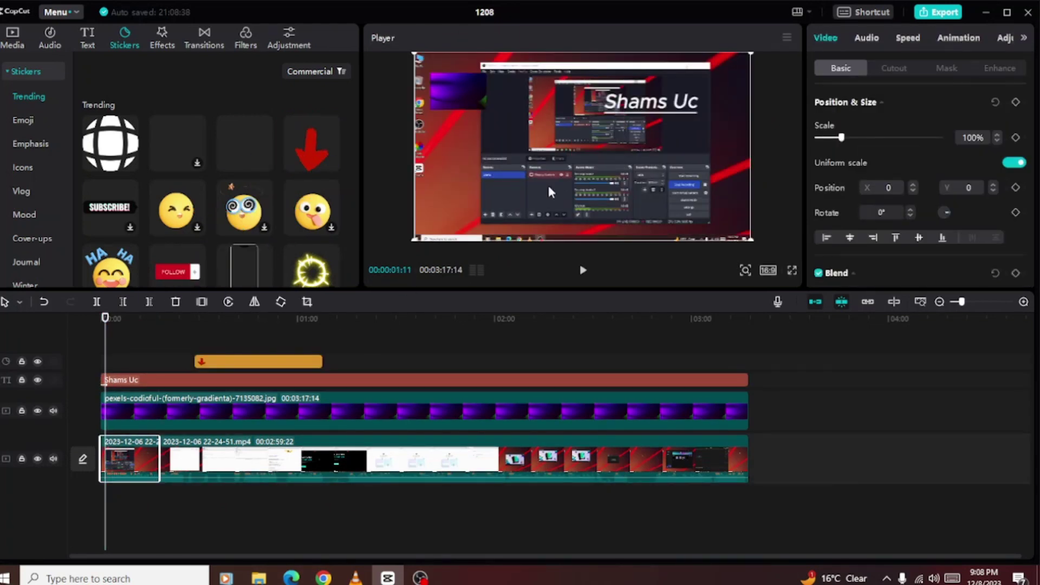
left_click(247, 362)
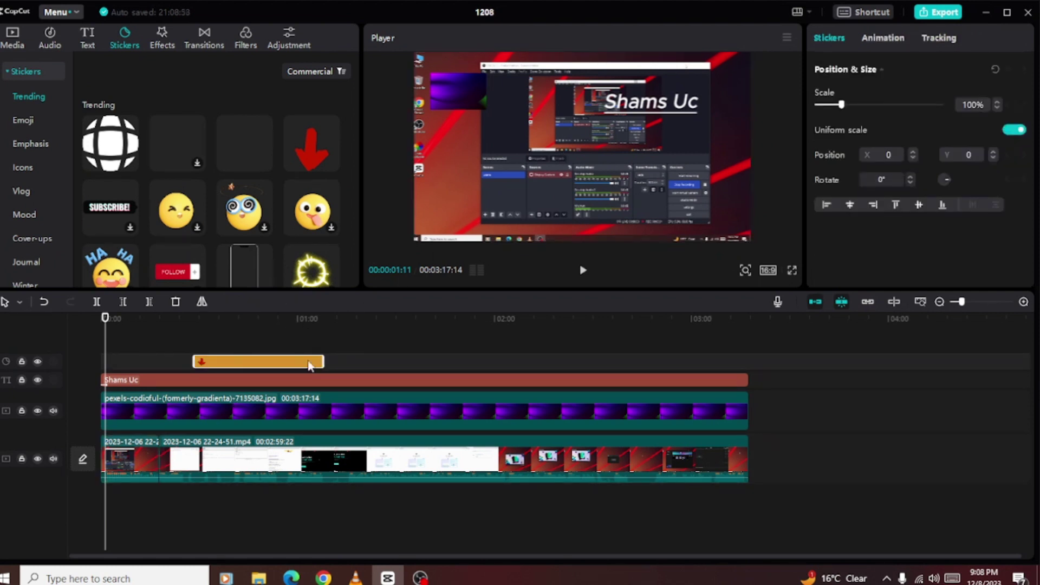
Step: Move the arrow sticker to X -750, Y -240, scale it to 55%, and rotate it 180° to point upward
left_click_drag(106, 321, 215, 333)
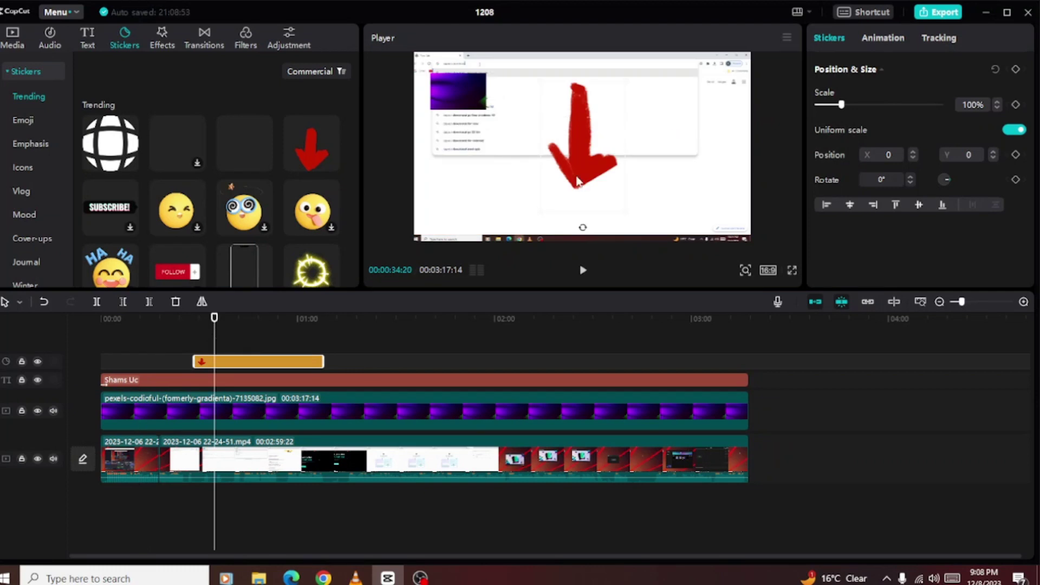
left_click_drag(591, 154, 525, 175)
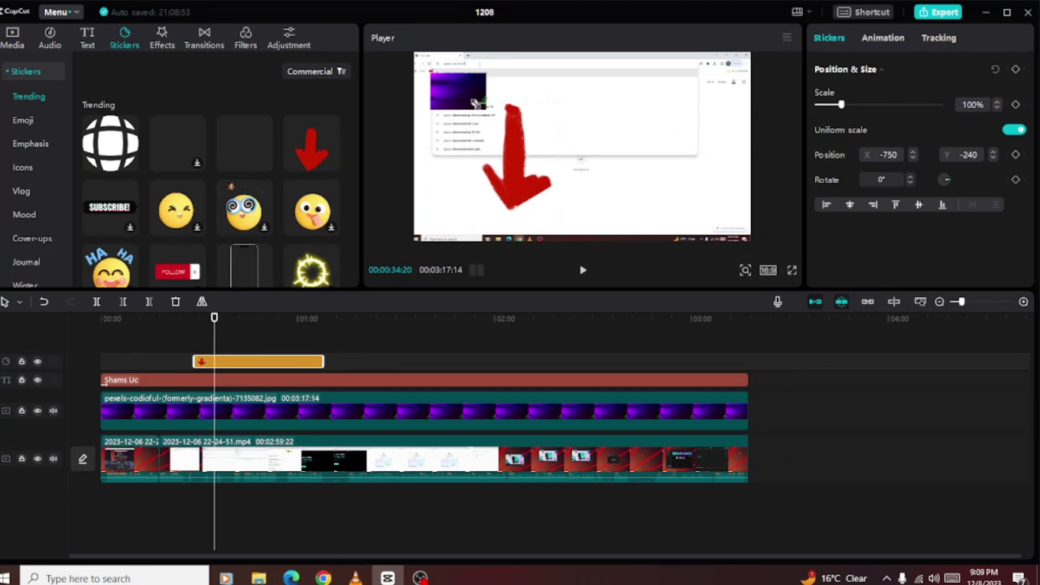
left_click_drag(478, 104, 500, 140)
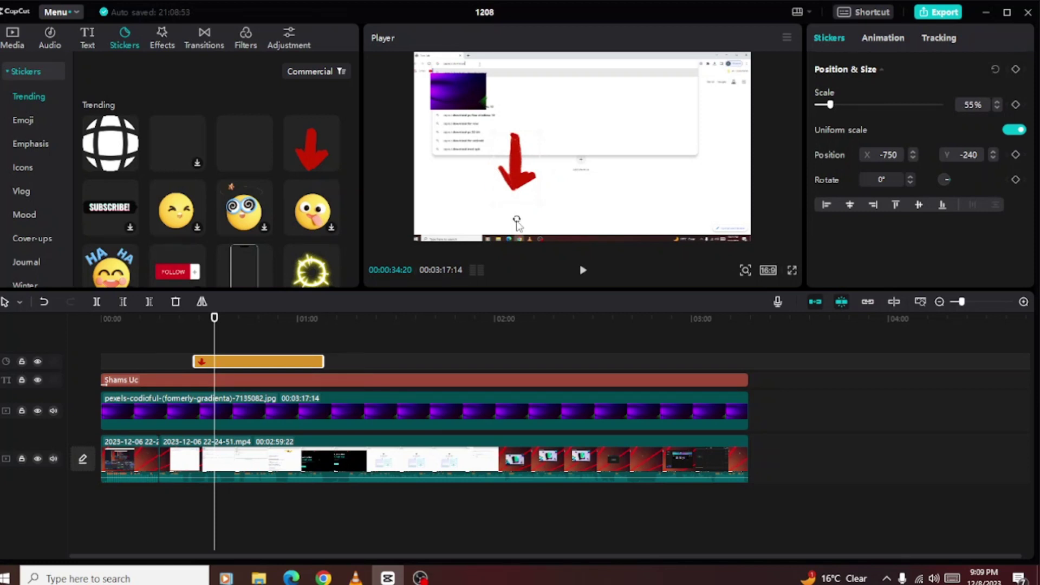
left_click_drag(519, 226, 517, 116)
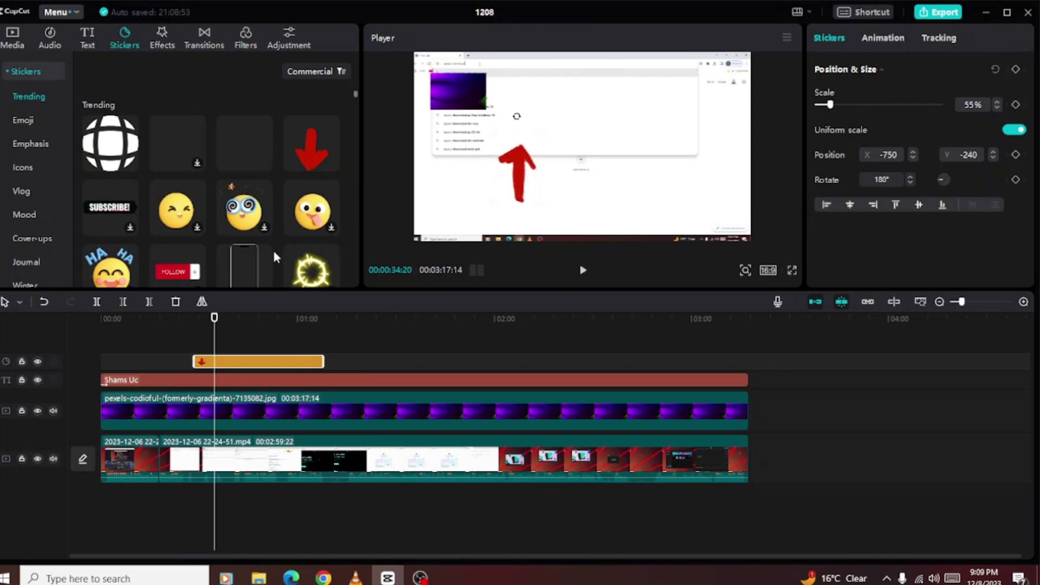
Step: Play the video from just before the arrow sticker and look through more of the trending stickers
left_click_drag(215, 317, 189, 317)
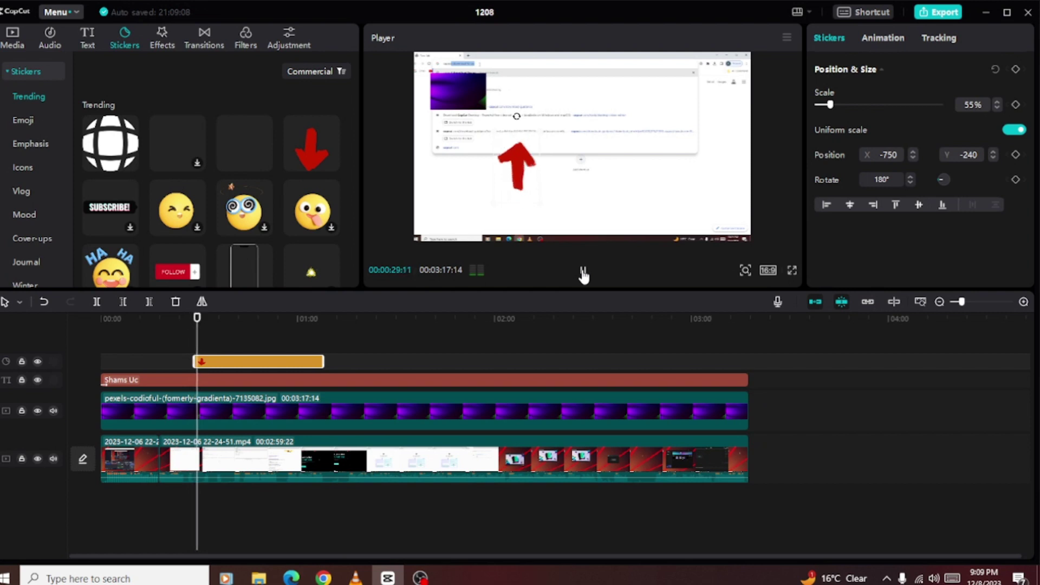
left_click(583, 271)
scroll(195, 208, "down", 1)
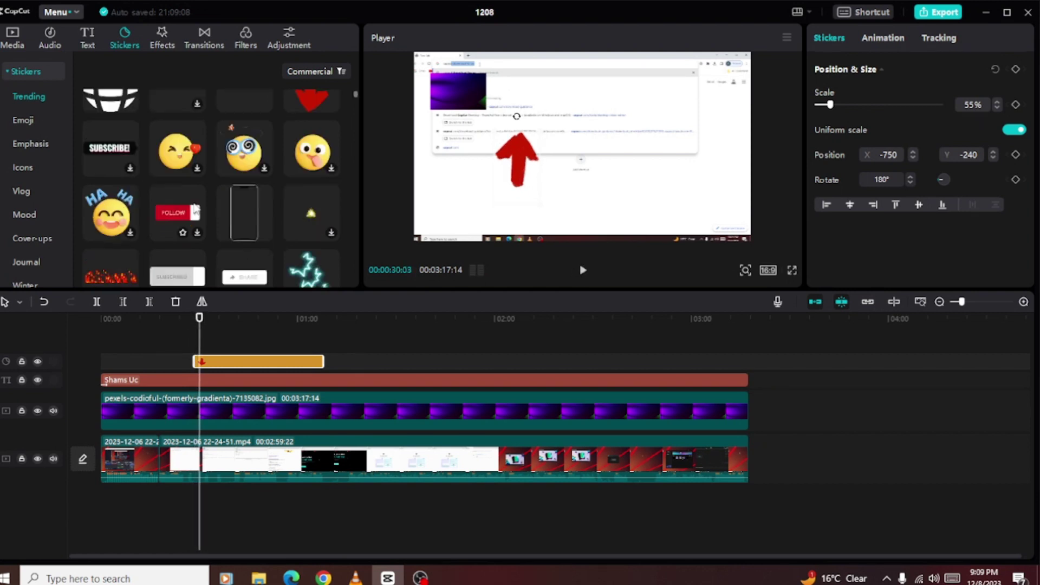
scroll(146, 220, "down", 2)
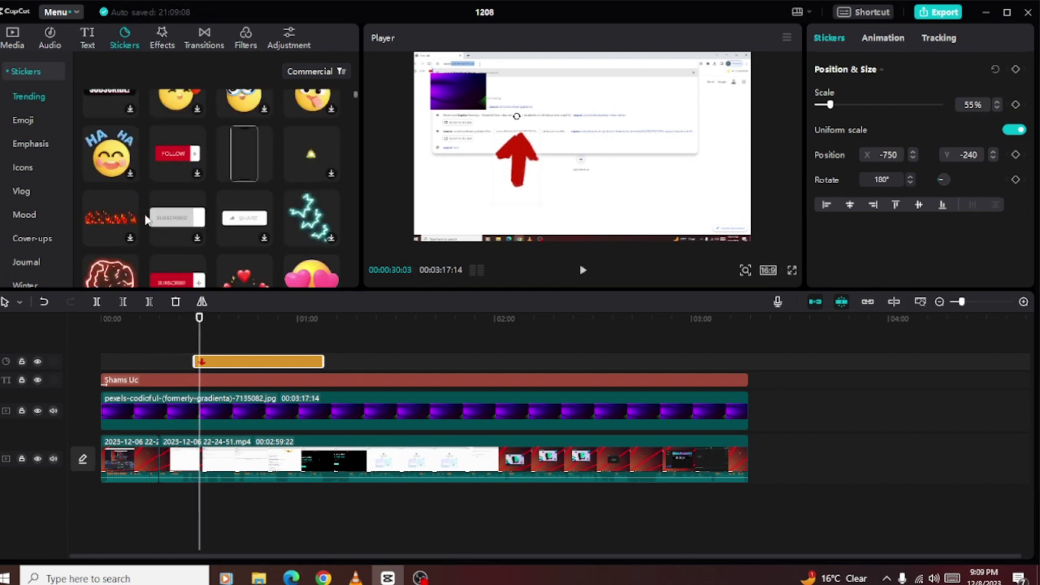
scroll(146, 220, "down", 1)
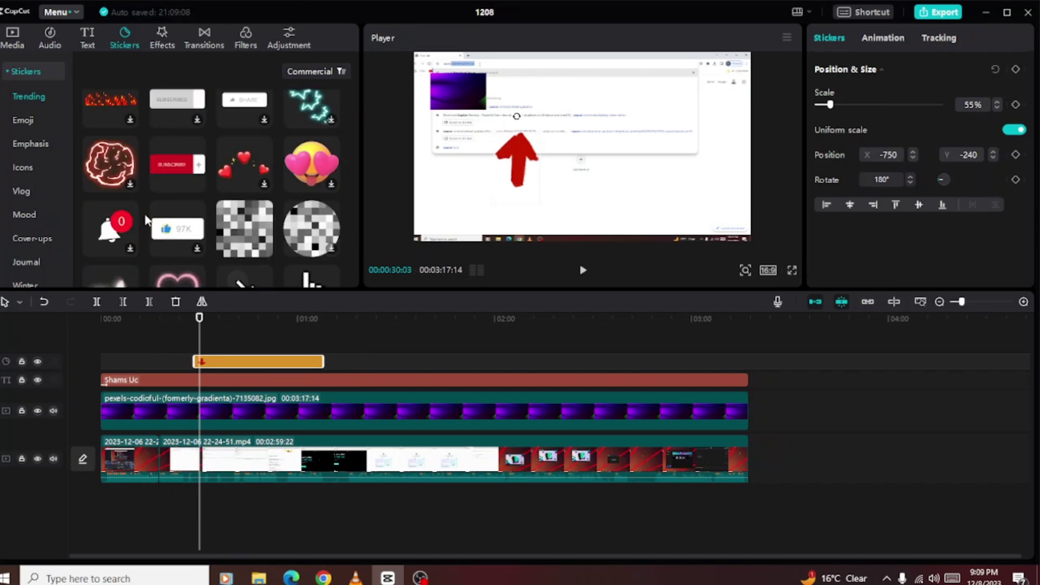
scroll(145, 219, "down", 1)
scroll(145, 214, "down", 1)
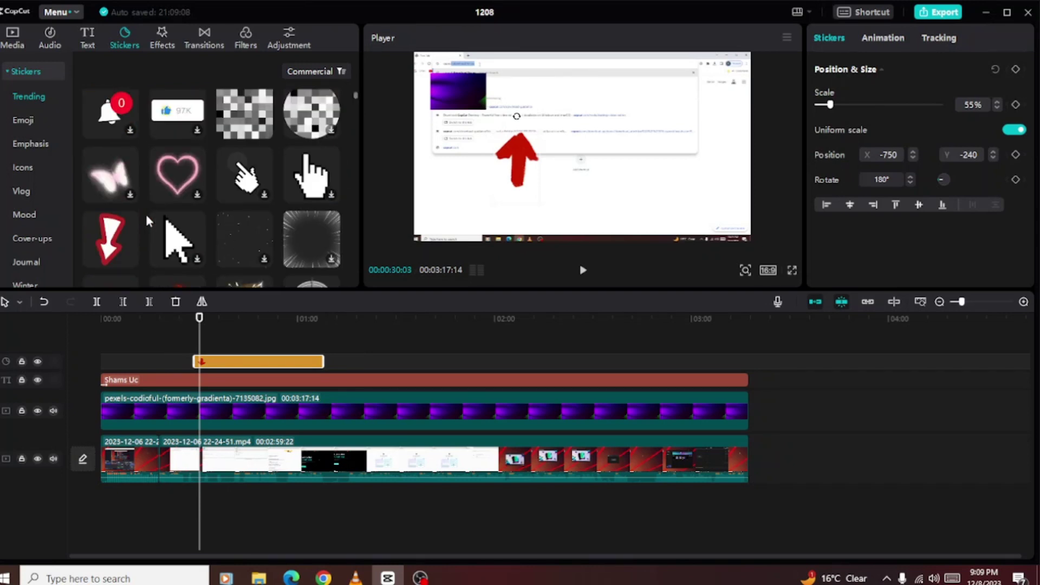
scroll(228, 217, "down", 2)
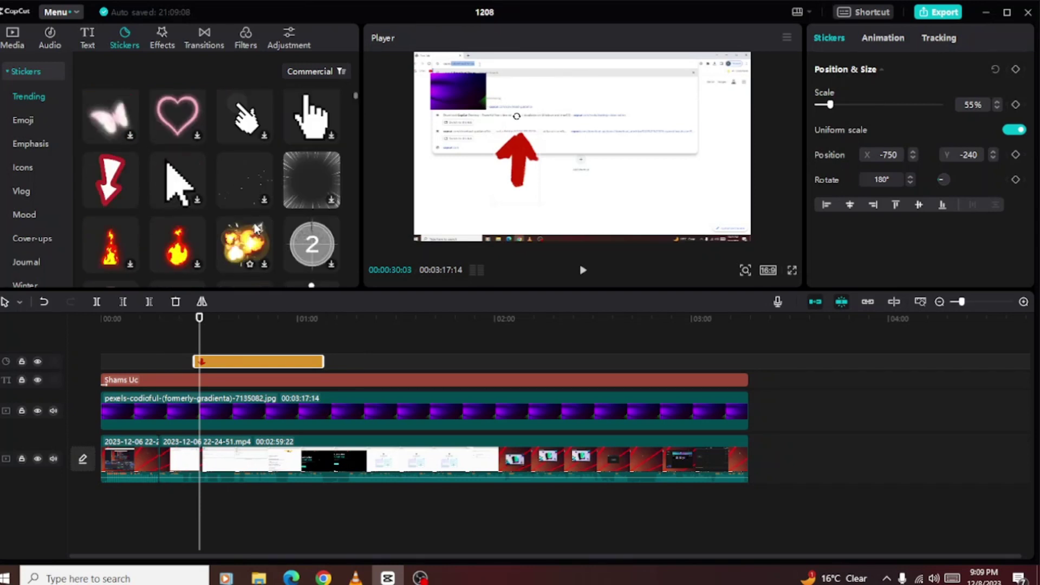
Step: Add the Sharpen Edges video effect at the start of the timeline and extend it over the whole video
left_click(161, 44)
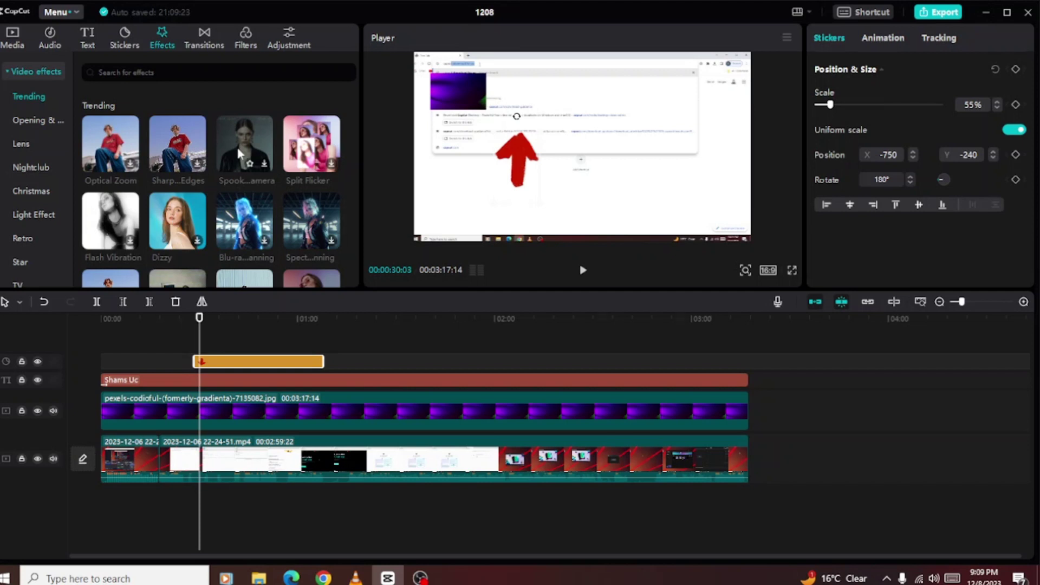
left_click(187, 160)
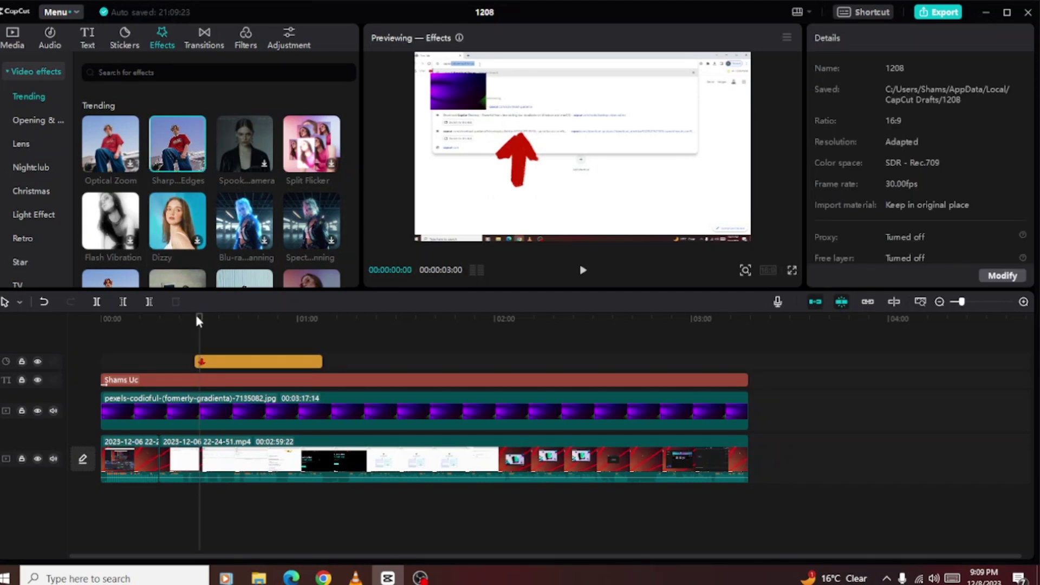
left_click(102, 318)
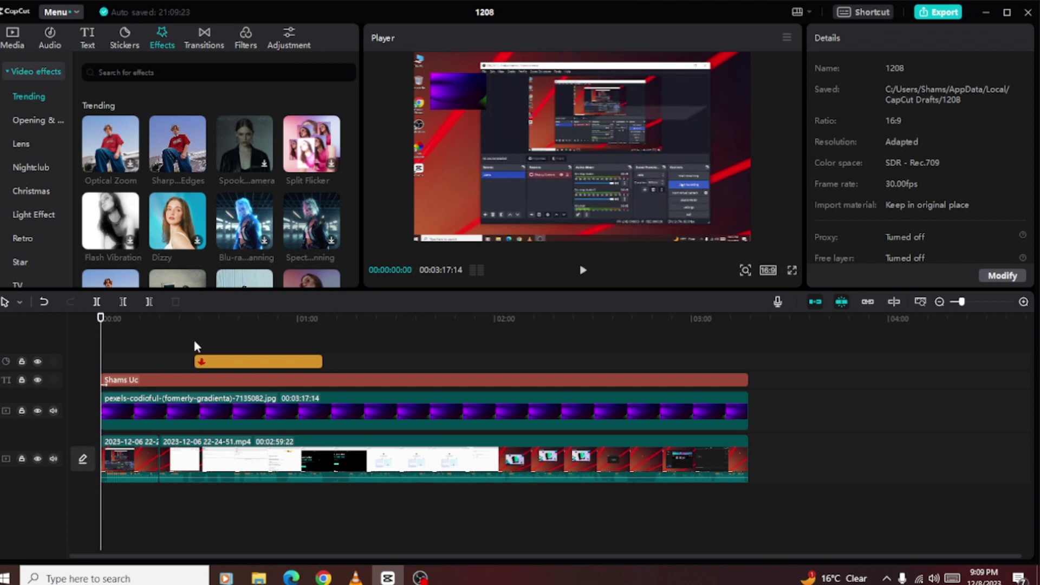
mouse_move(188, 158)
left_click_drag(187, 157, 752, 398)
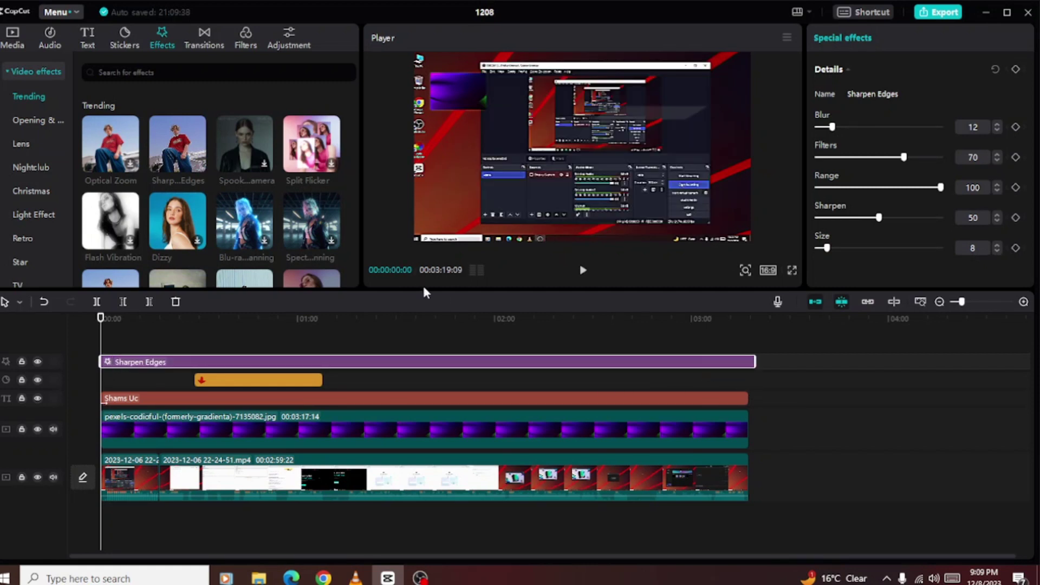
Step: Play the opening seconds of the video to check the Sharpen Edges effect
left_click(792, 385)
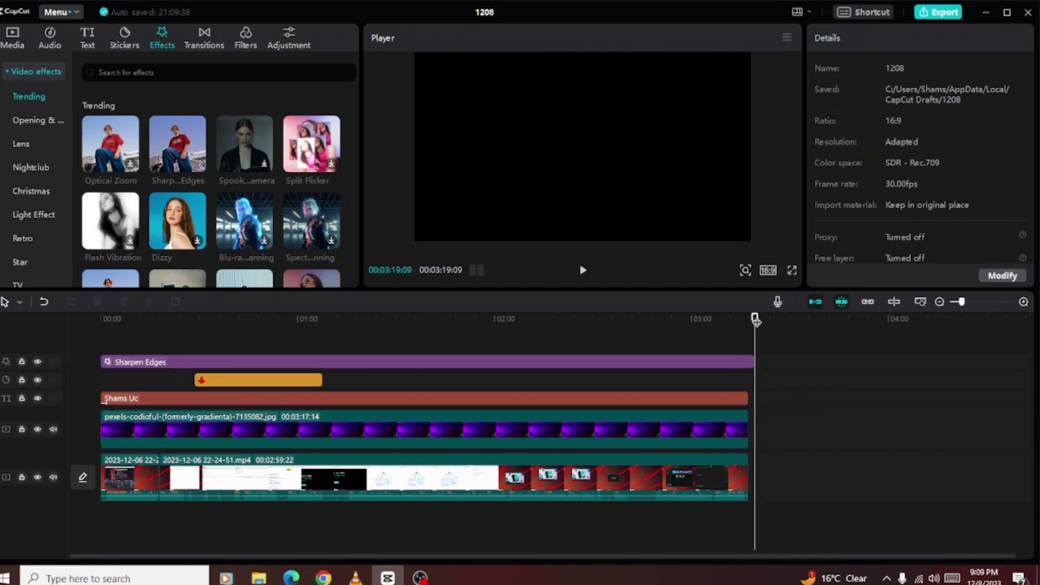
left_click_drag(703, 322, 68, 351)
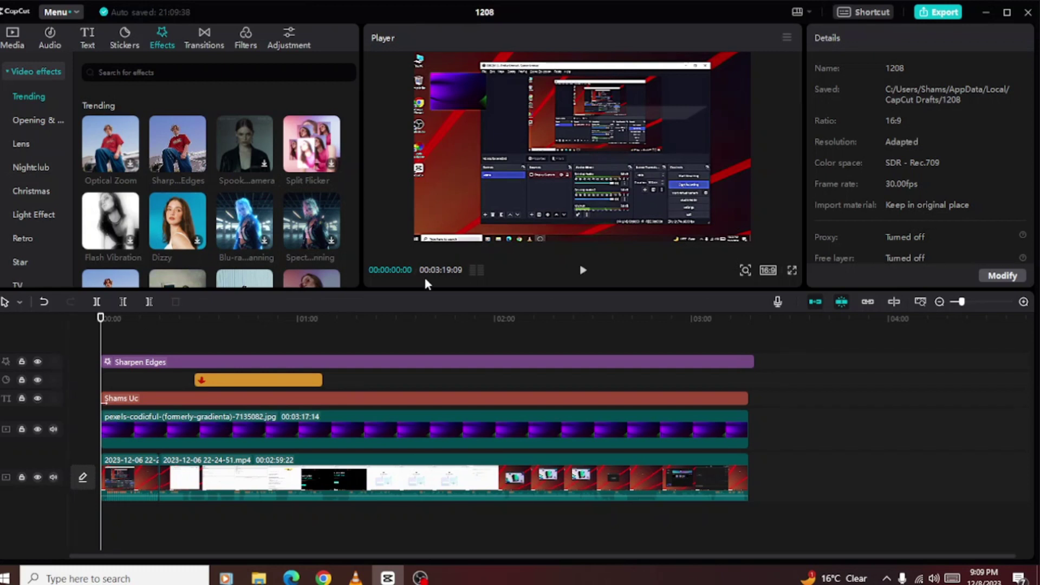
left_click(583, 274)
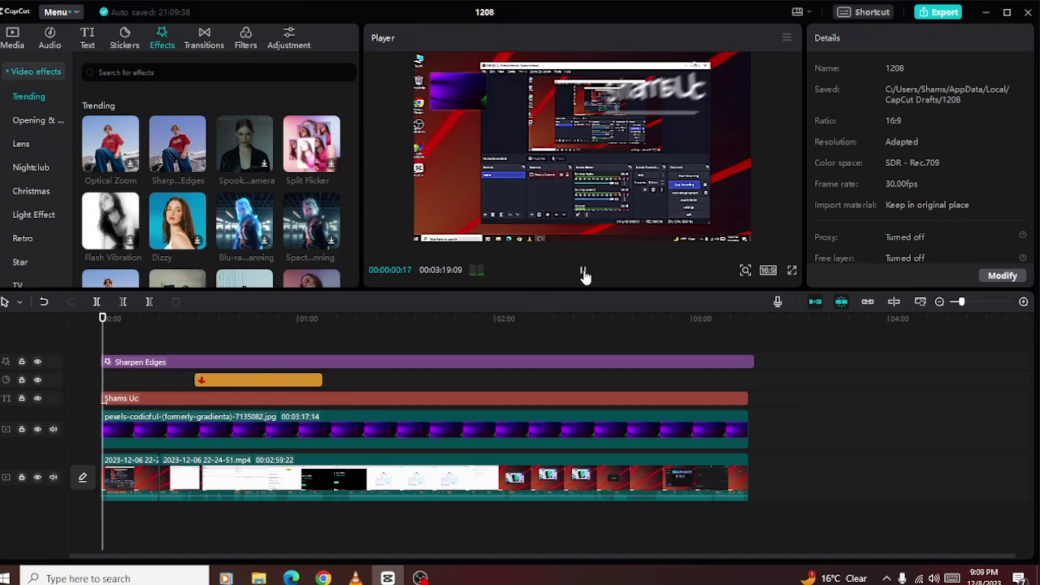
left_click(583, 272)
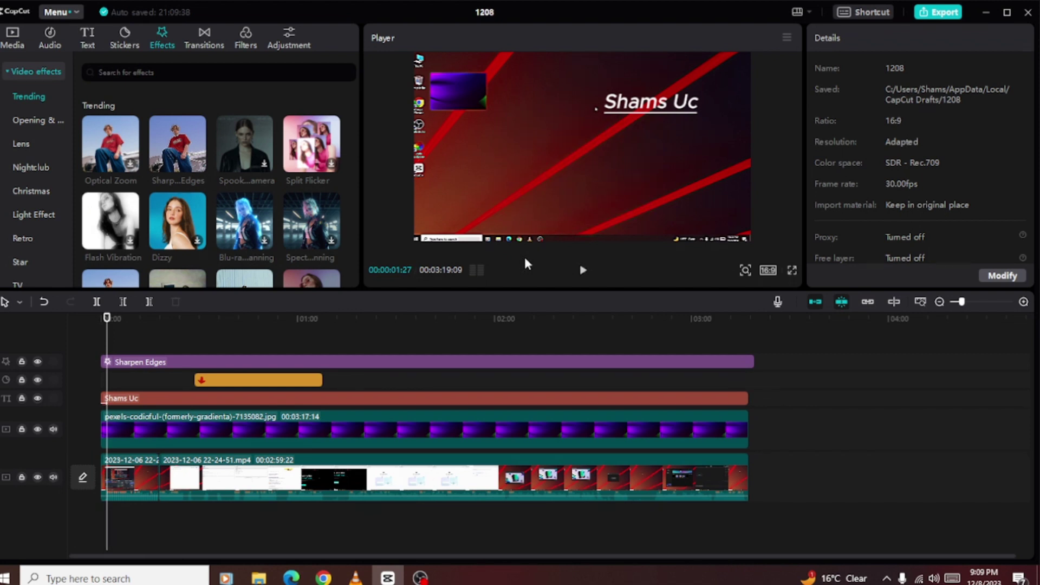
left_click(583, 271)
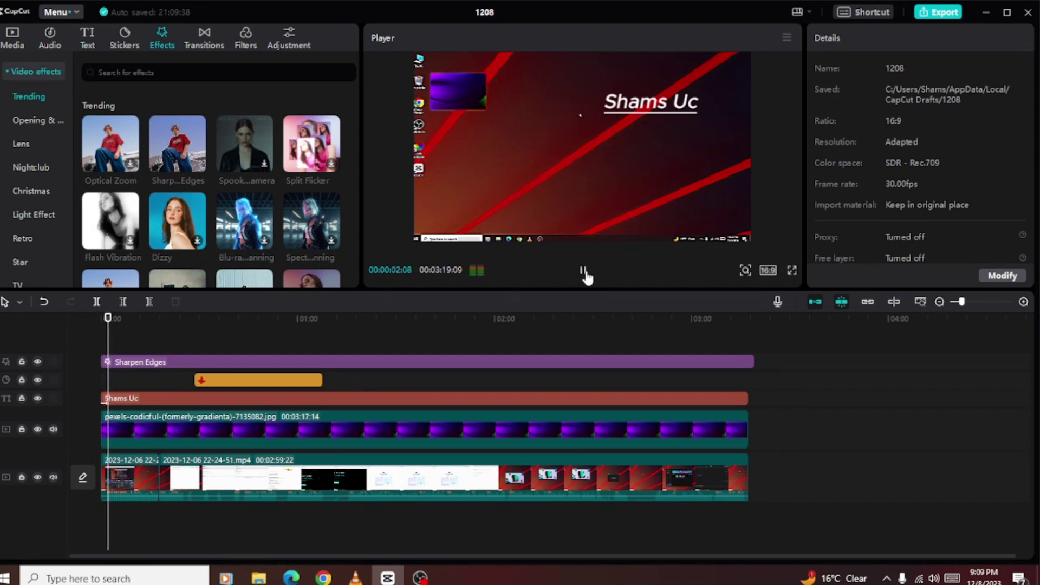
left_click(583, 271)
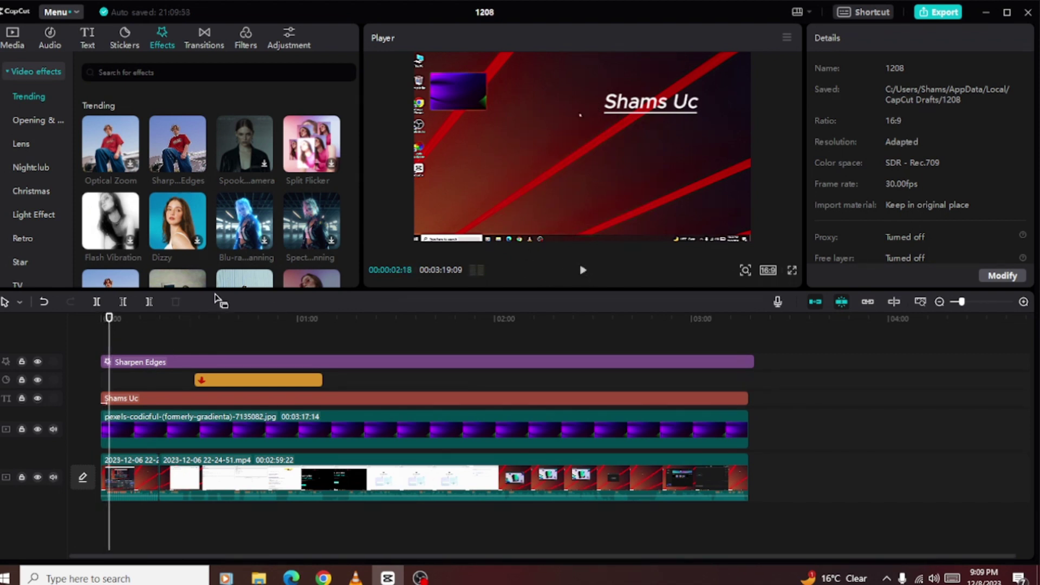
Step: Preview the Then and Now overlay transition and try to place it at the start of the timeline
scroll(229, 229, "down", 3)
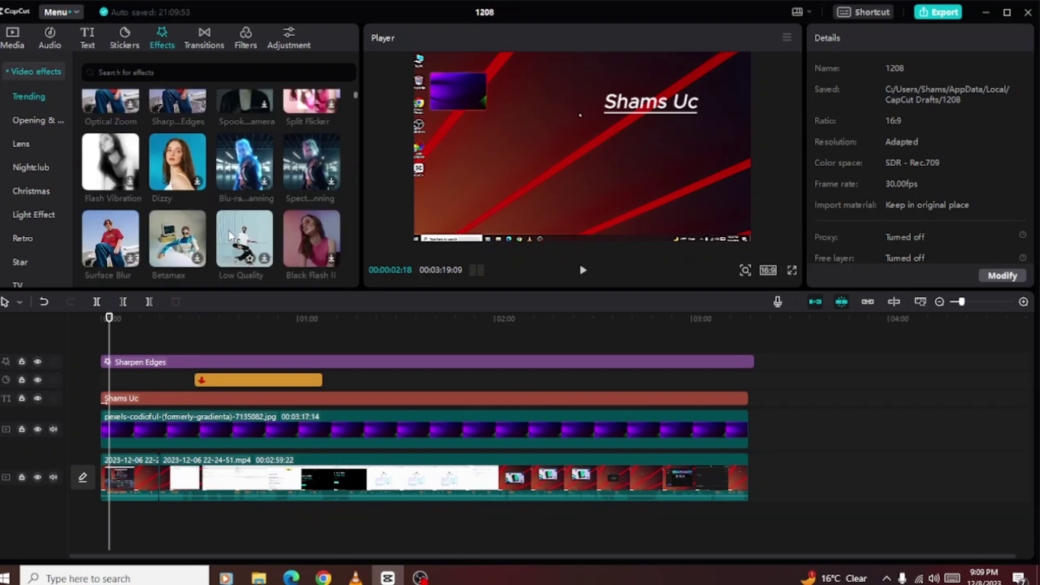
left_click(212, 43)
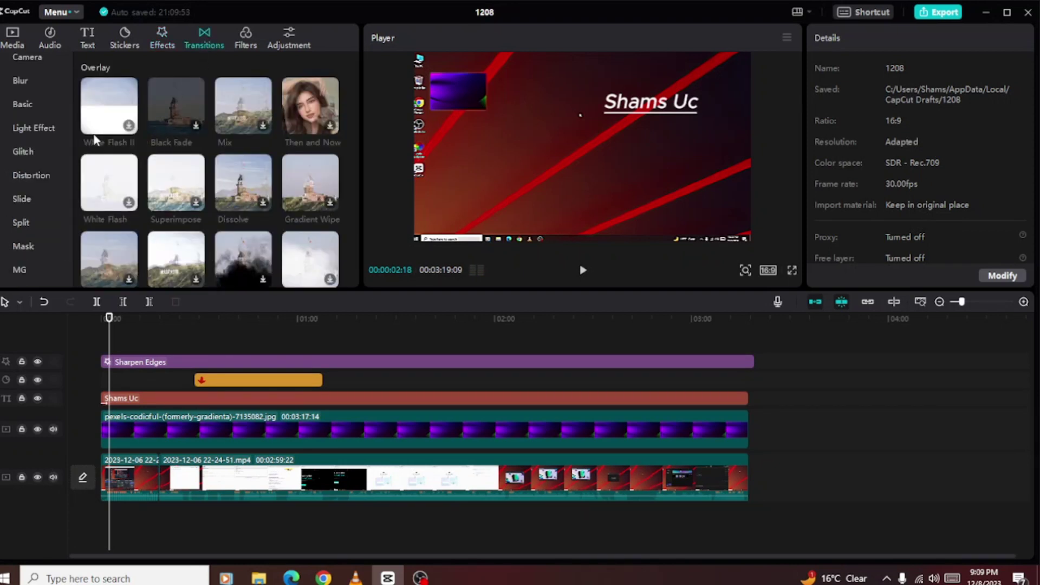
left_click(310, 109)
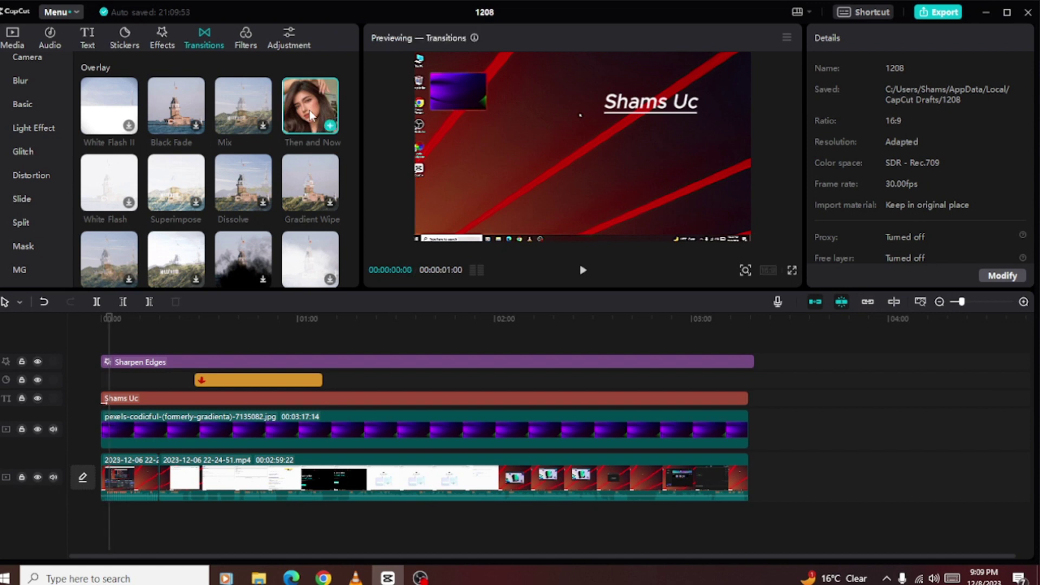
left_click_drag(320, 124, 115, 357)
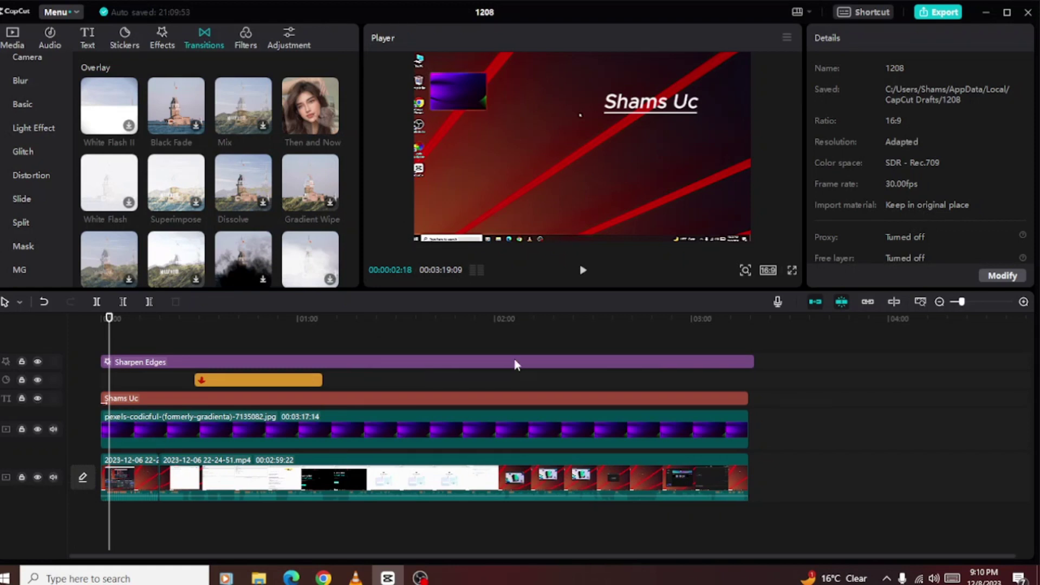
Step: Move the purple overlay image toward the middle of the frame, to about X -698, Y 325
left_click(444, 93)
left_click_drag(444, 93, 506, 118)
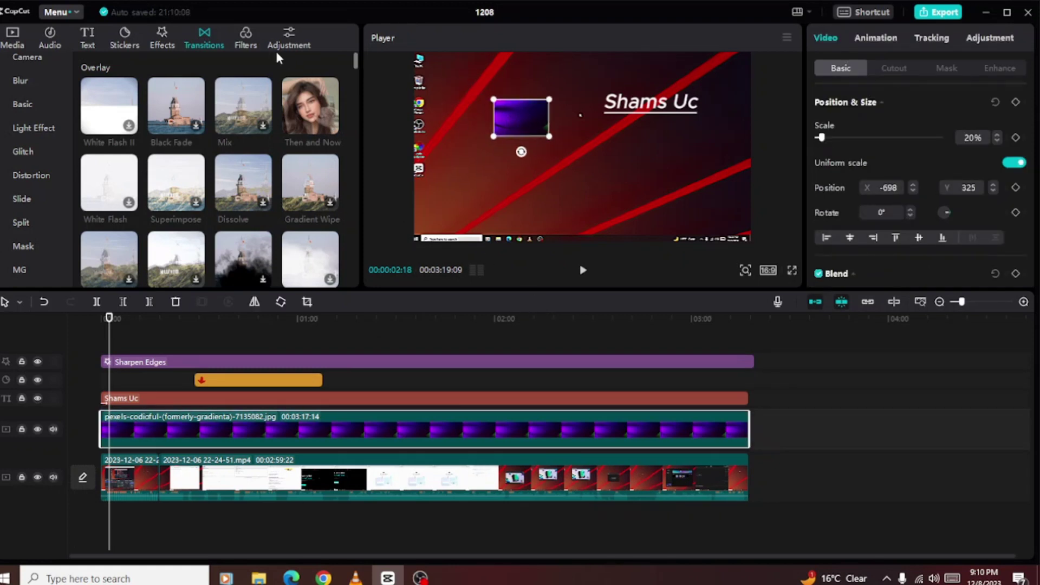
Step: Add the Humble filter from the Life category at the start of the timeline and extend it over the whole video
left_click(249, 39)
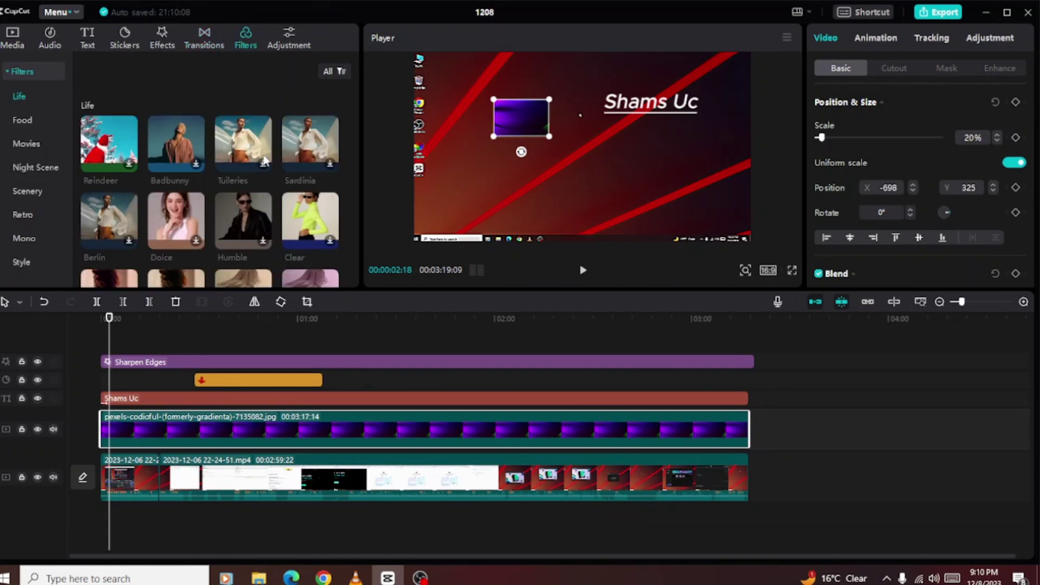
left_click(256, 211)
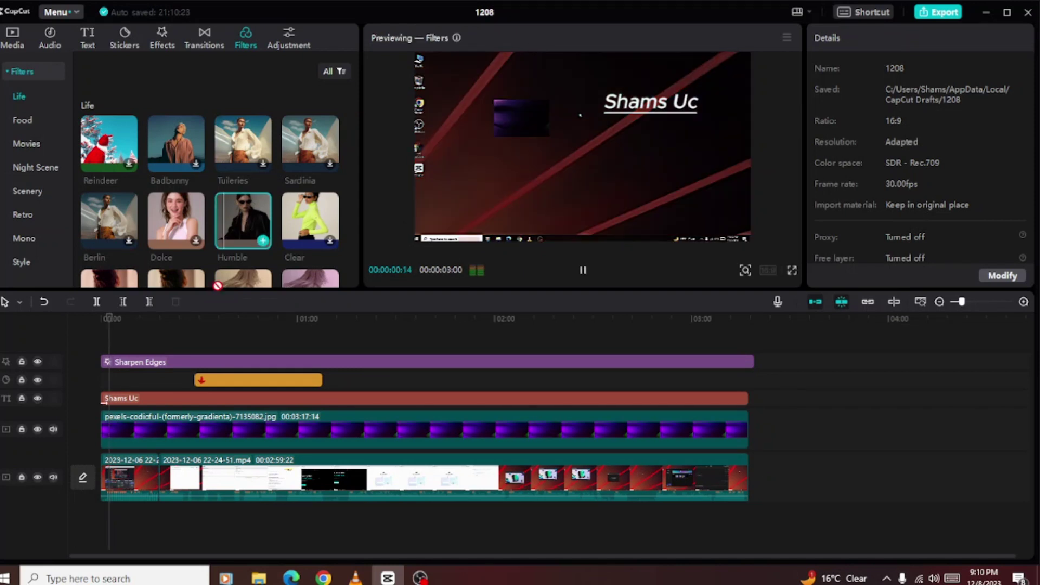
left_click_drag(261, 214, 103, 353)
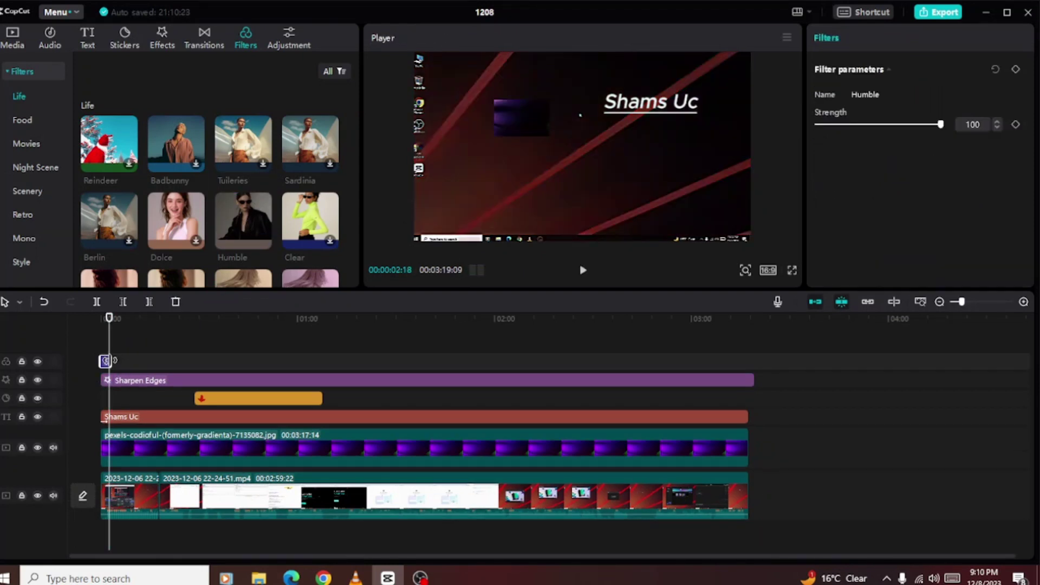
left_click_drag(499, 404, 759, 418)
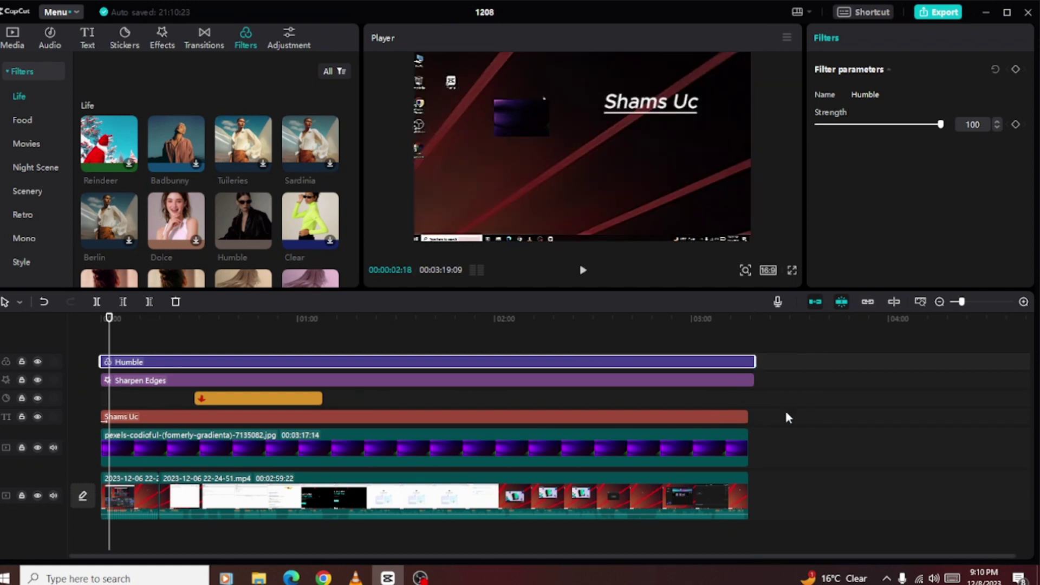
Step: Play the opening and jump to several points along the timeline to check the Humble filter
left_click(583, 271)
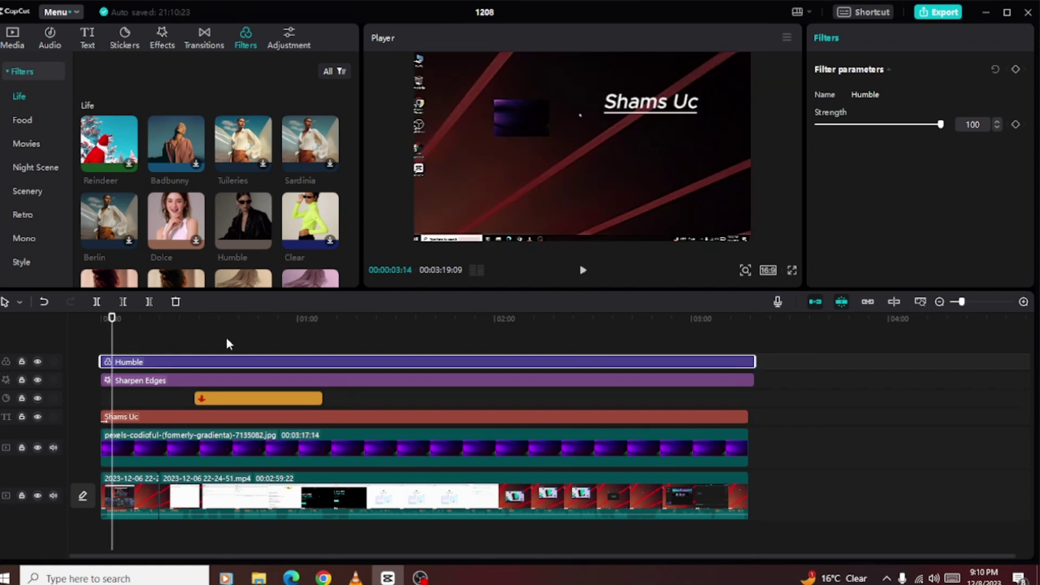
left_click(148, 342)
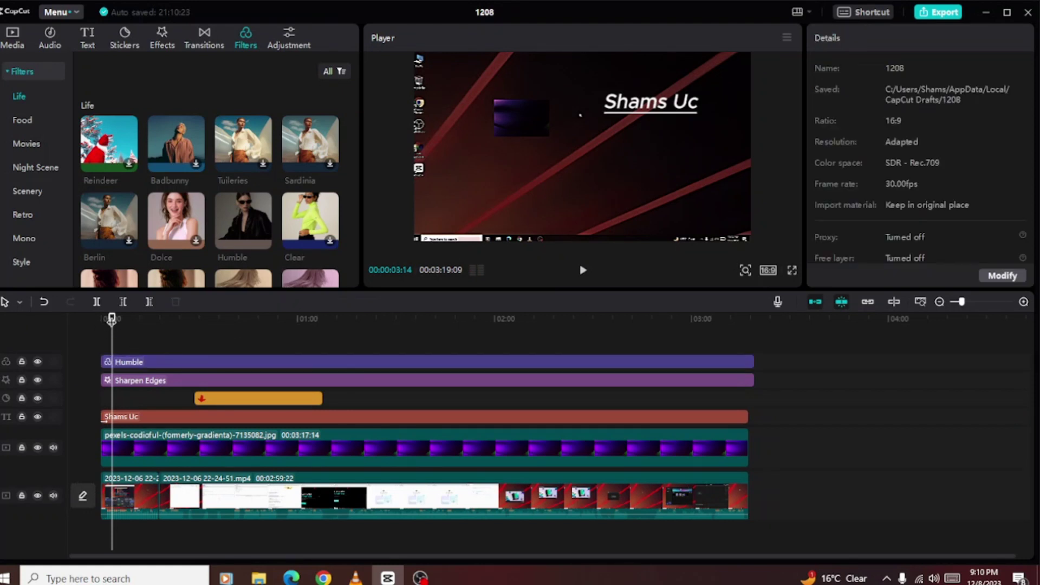
left_click_drag(111, 319, 127, 319)
left_click(404, 332)
left_click(470, 334)
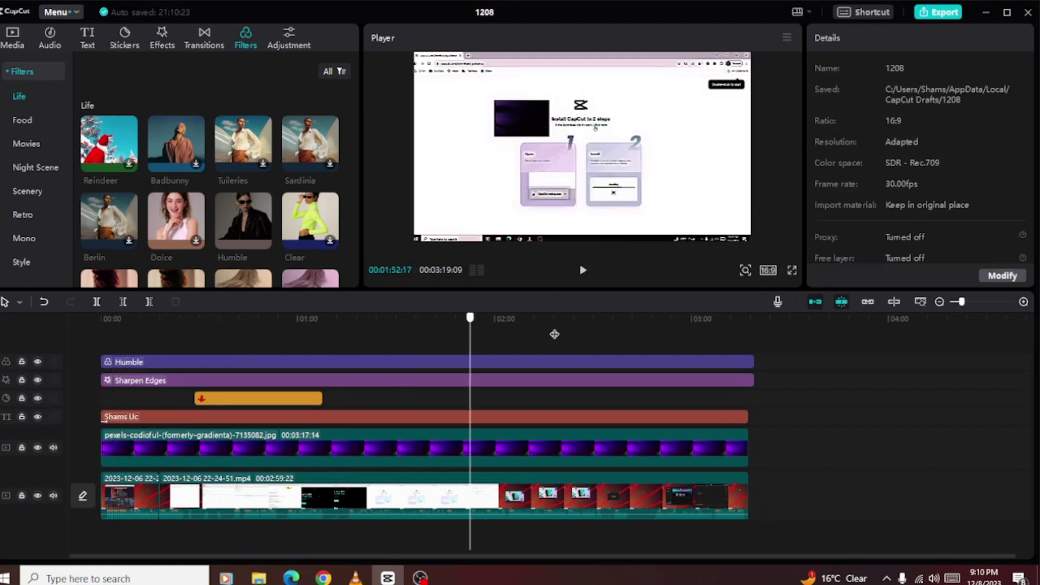
left_click(578, 334)
left_click(563, 341)
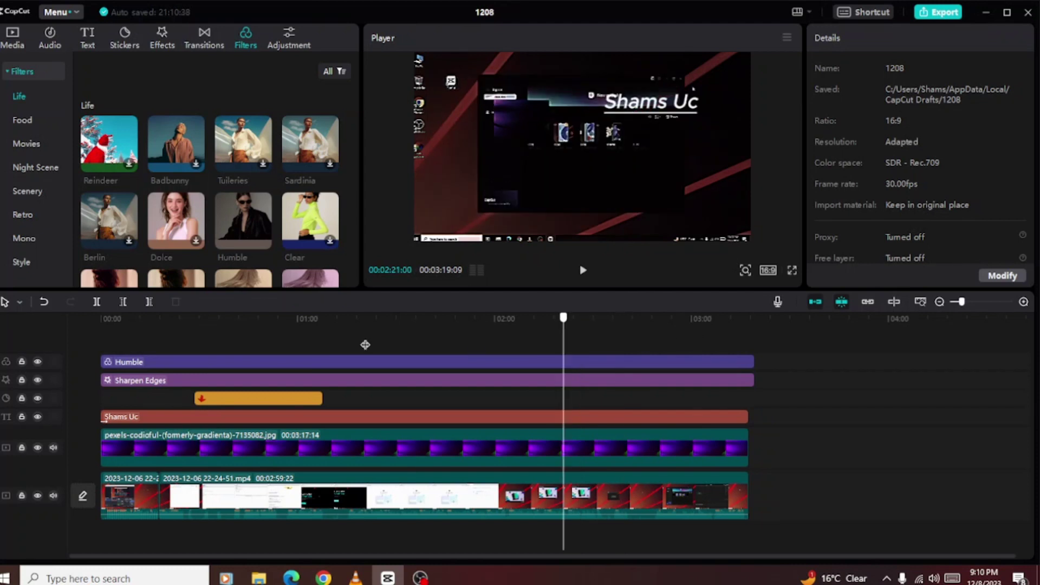
left_click(269, 336)
Step: Preview the custom adjustment on the video and stop the preview
left_click(288, 46)
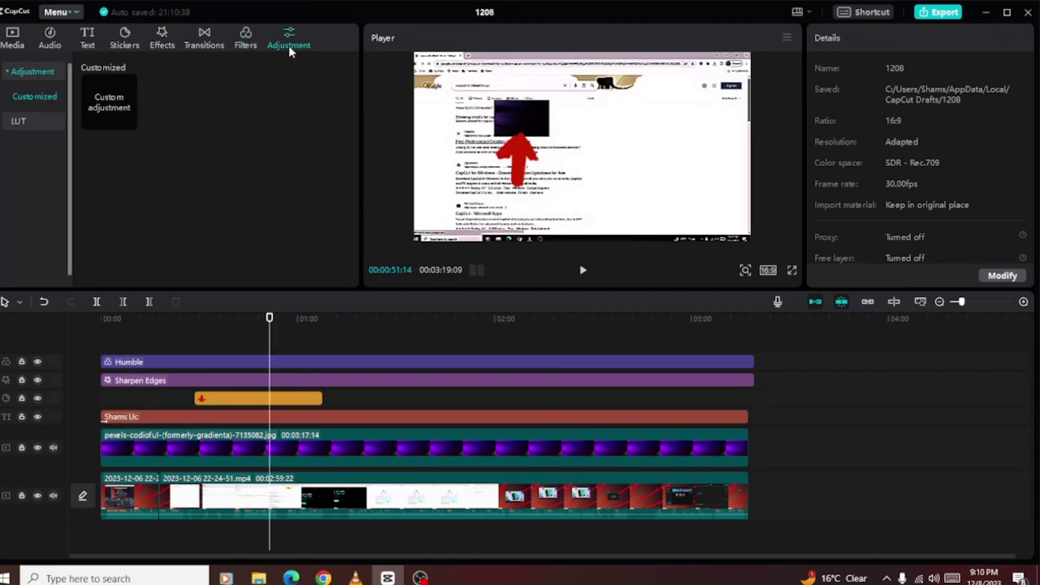
left_click(93, 82)
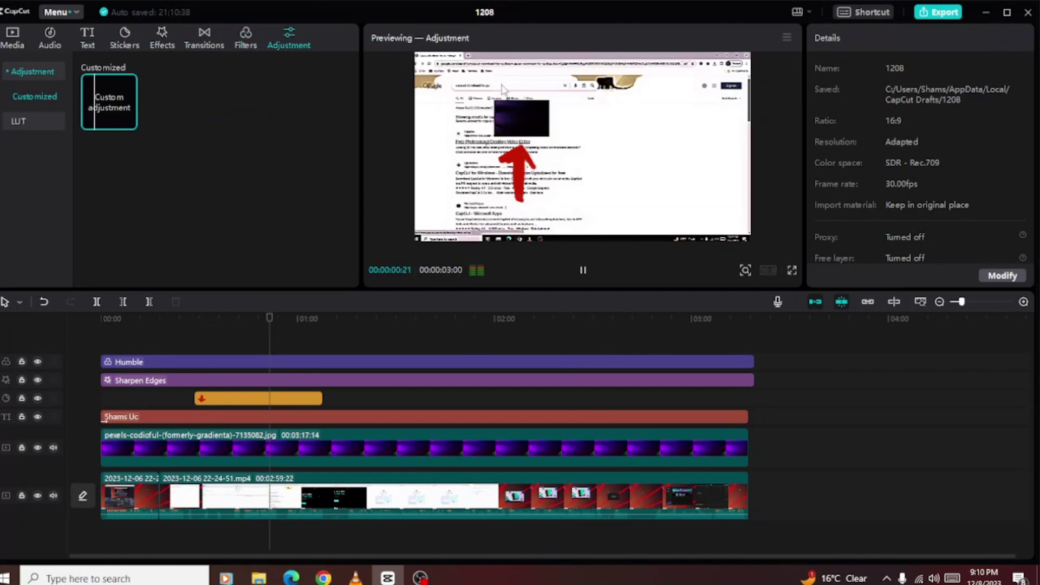
left_click(583, 270)
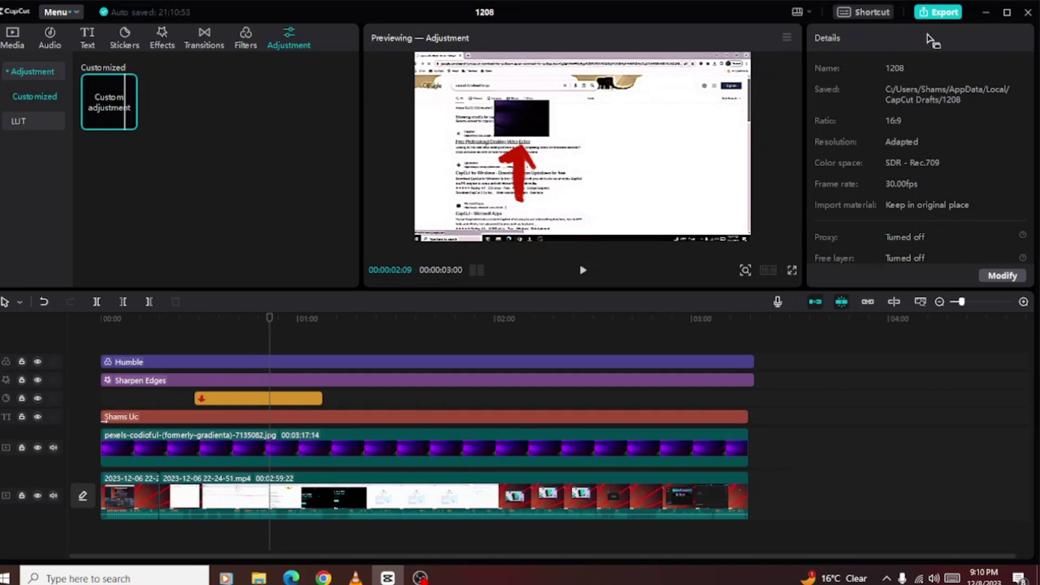
Step: Export the video as E:/1208.mp4 at 1080P, recommended bit rate, H.264 codec, mp4 format and 30fps
left_click(936, 12)
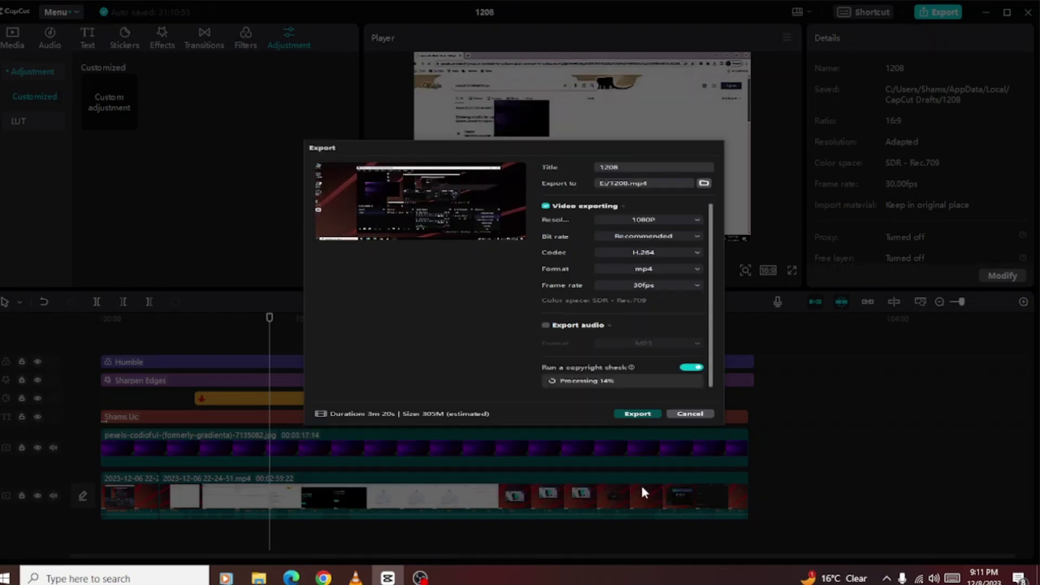
left_click(637, 414)
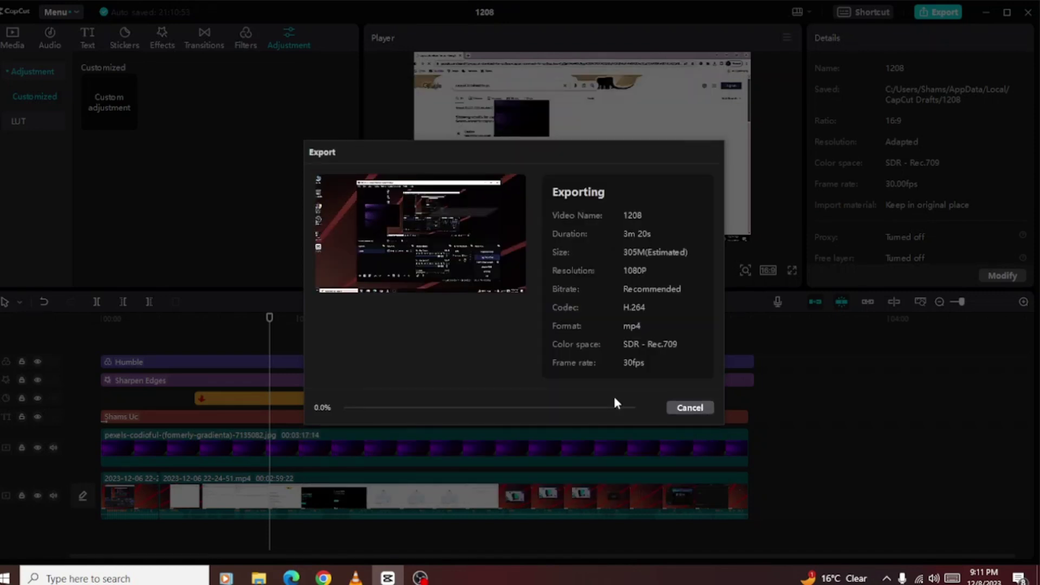